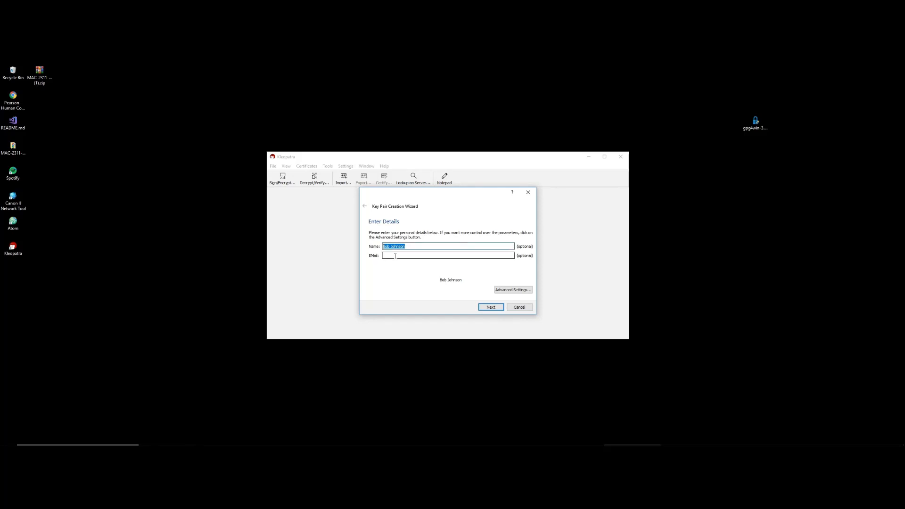
In Advanced Settings, keep the RSA key size at 2048 bits and check the expiry date
left_click(475, 255)
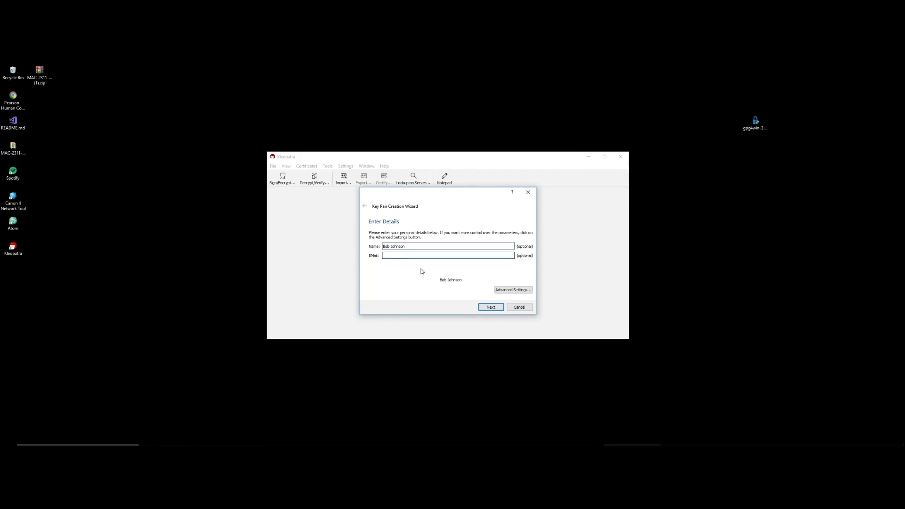
left_click(509, 290)
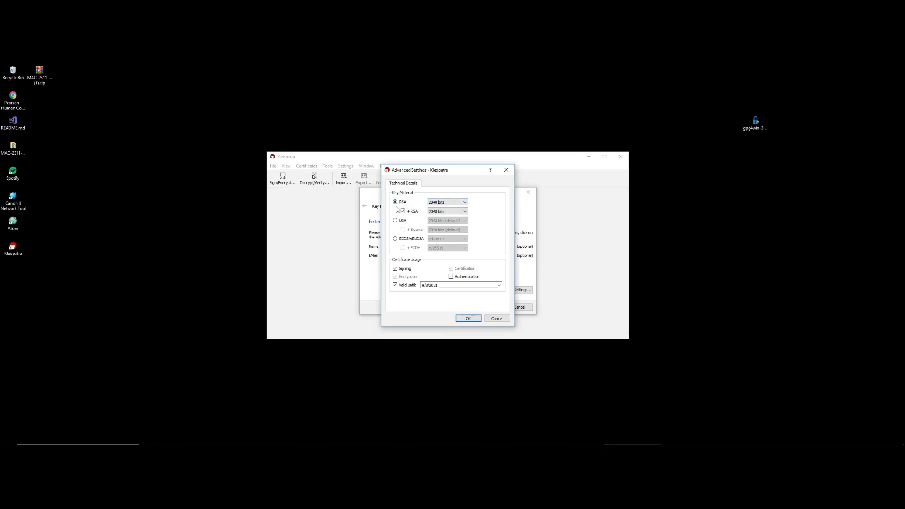
left_click(430, 203)
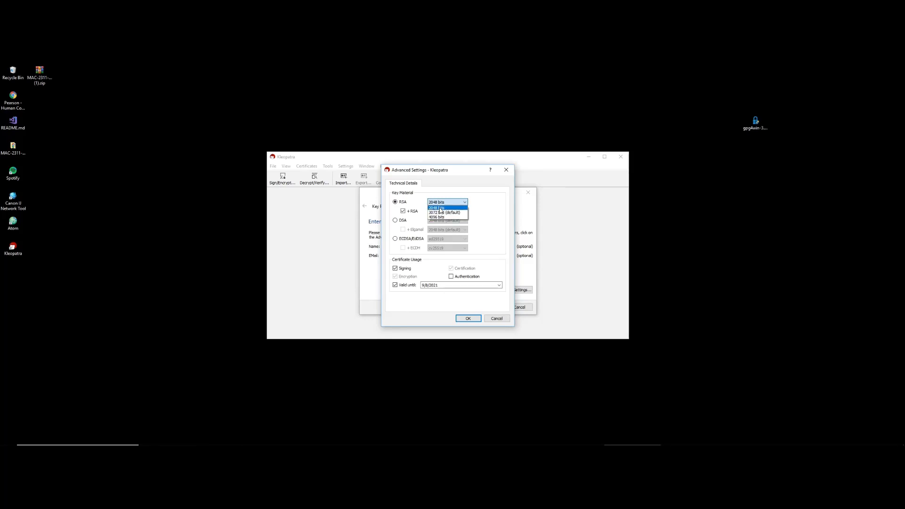
left_click(441, 208)
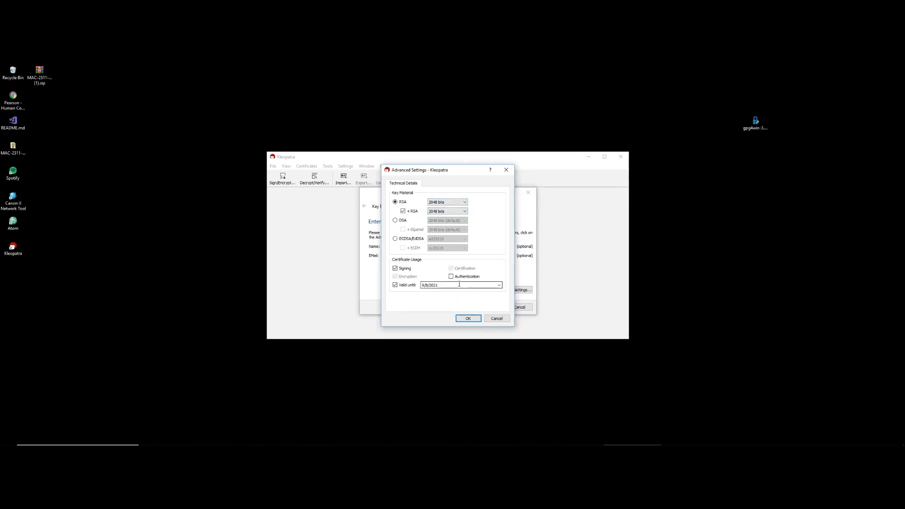
left_click_drag(441, 285, 420, 287)
Create the key pair with a passphrase and select the new certificate, valid 9/8/2019–9/8/2021
left_click(467, 319)
left_click(496, 309)
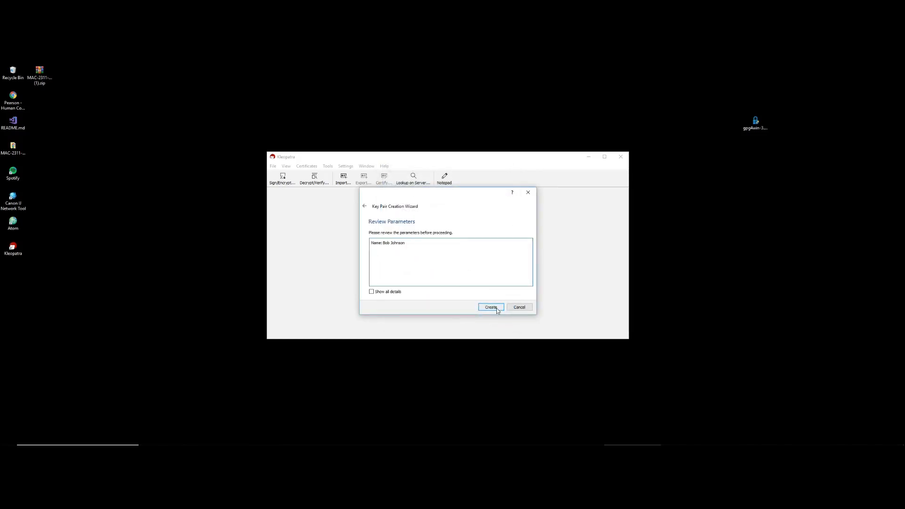
left_click(492, 307)
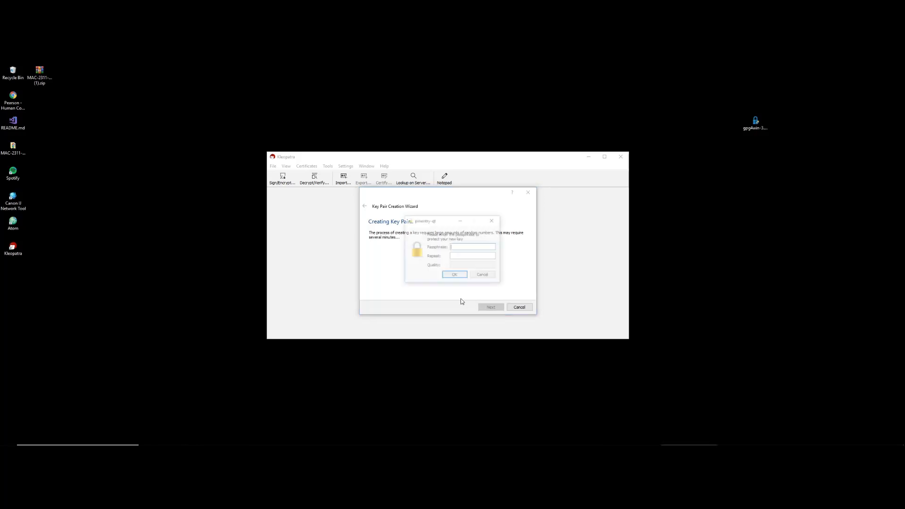
type("••••••")
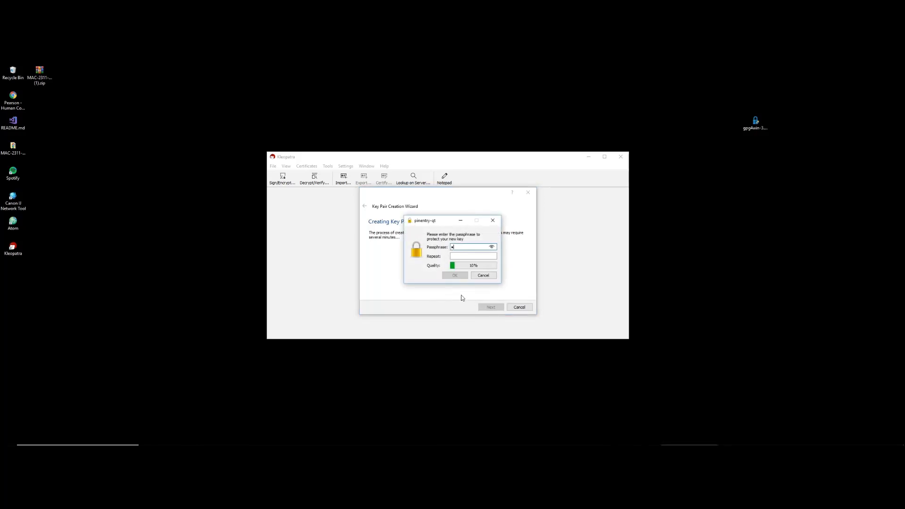
type("••")
key("Tab")
type("••••••••")
key("Return")
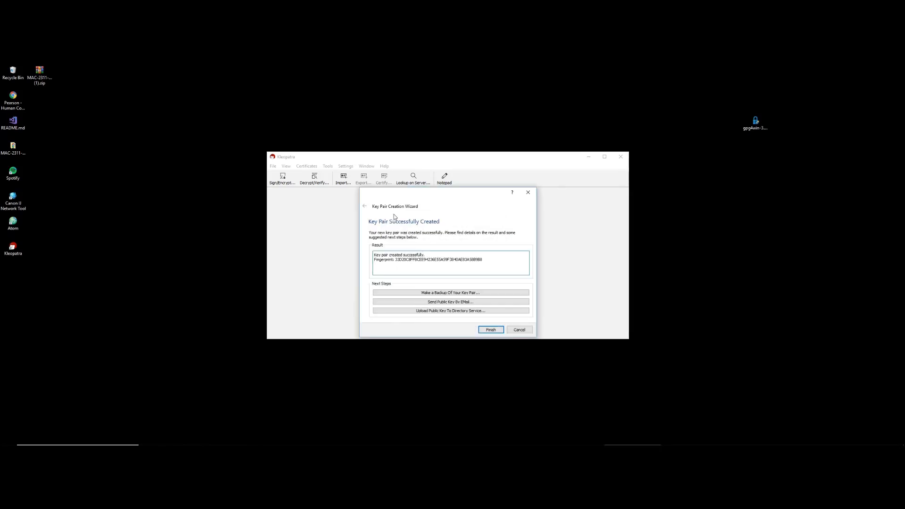
left_click(491, 332)
left_click(298, 215)
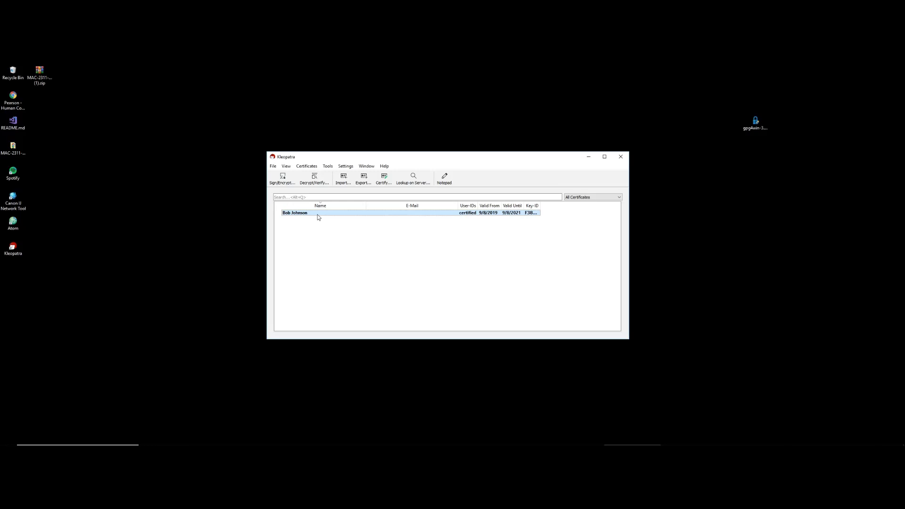
Export the certificate's public key to the Desktop as Bob Public Key.asc
right_click(318, 215)
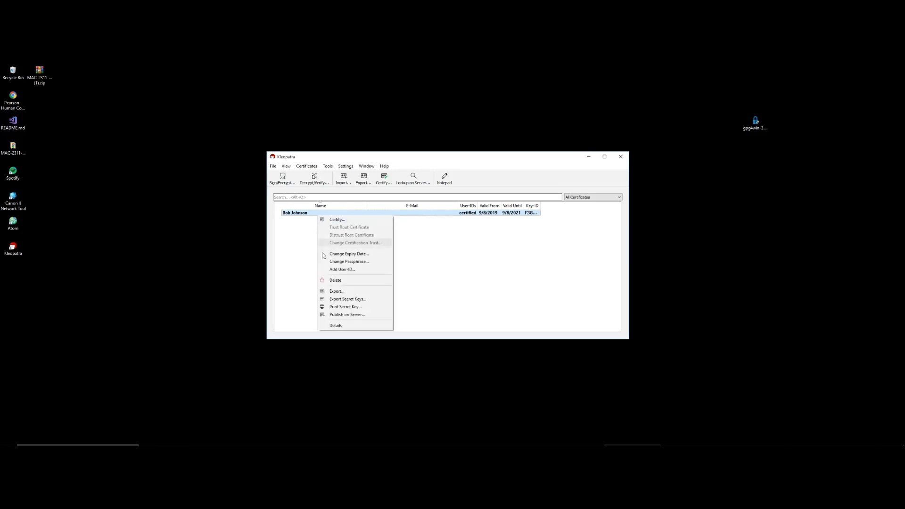
left_click(362, 292)
left_click(296, 212)
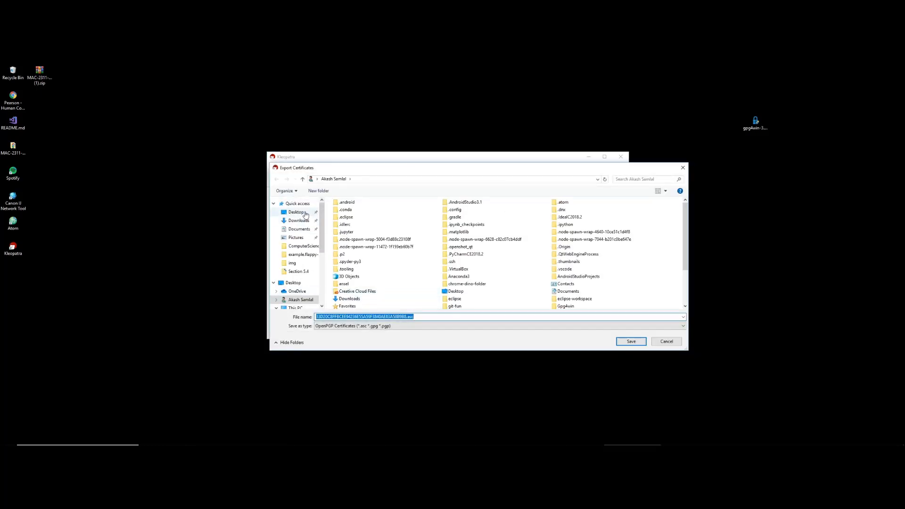
left_click(411, 318)
double_click(411, 319)
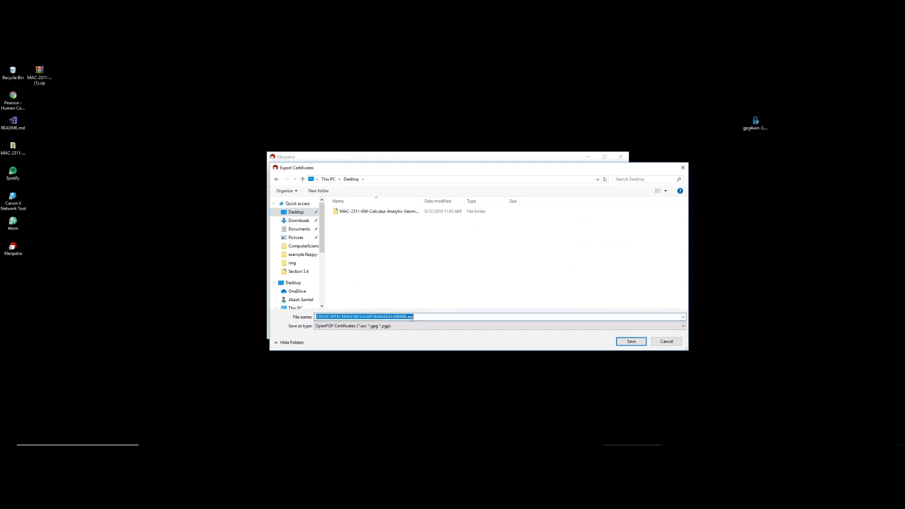
type("Bob Public Key")
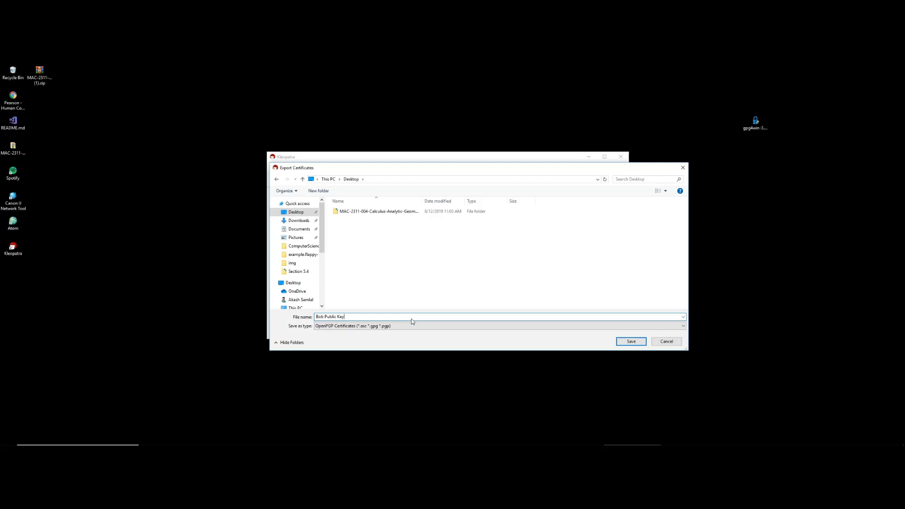
key("Return")
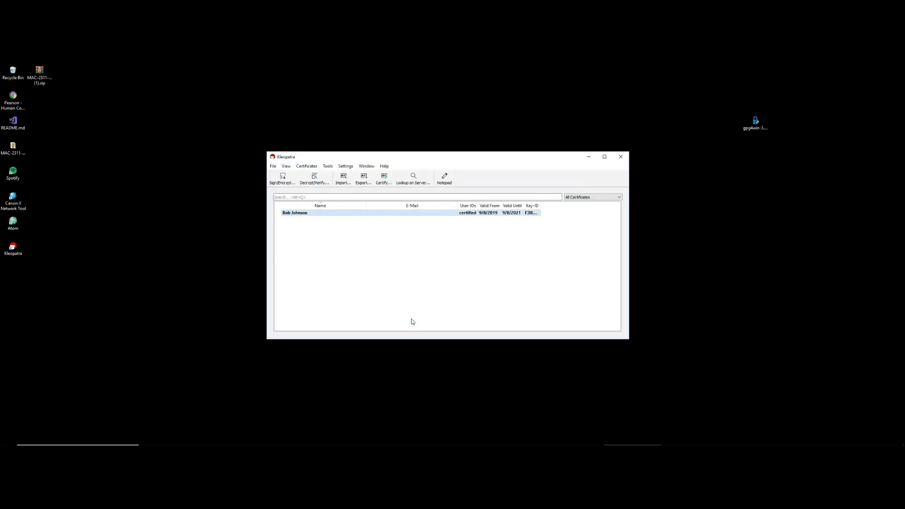
Export the secret key to the Desktop as Bob Private Key.asc, confirming with the passphrase
right_click(377, 216)
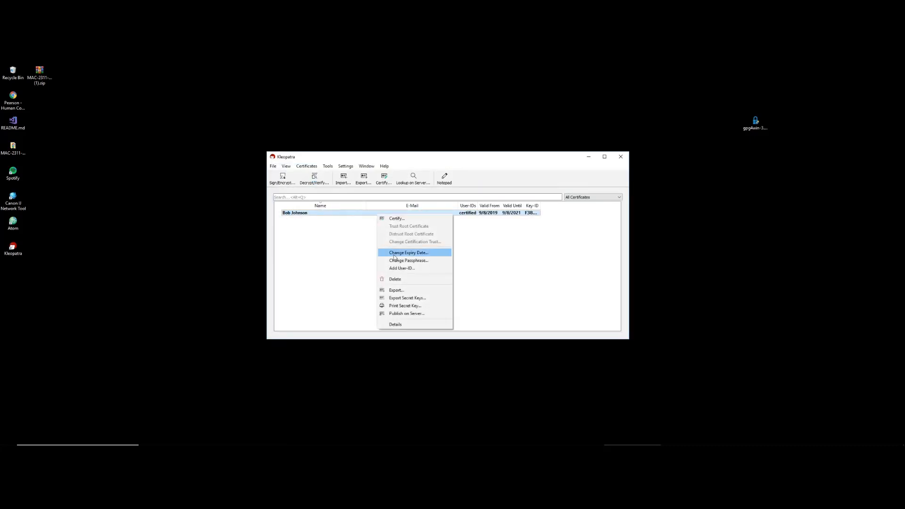
left_click(419, 303)
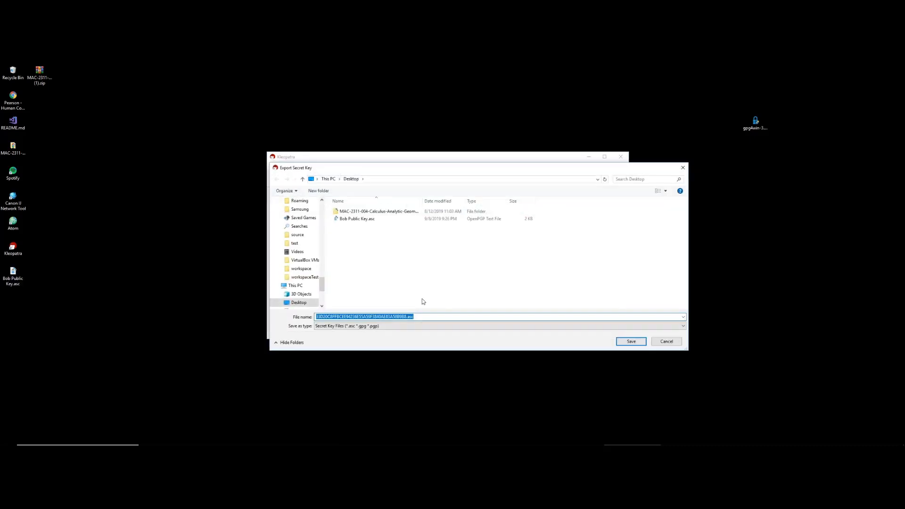
type("Bob Priva")
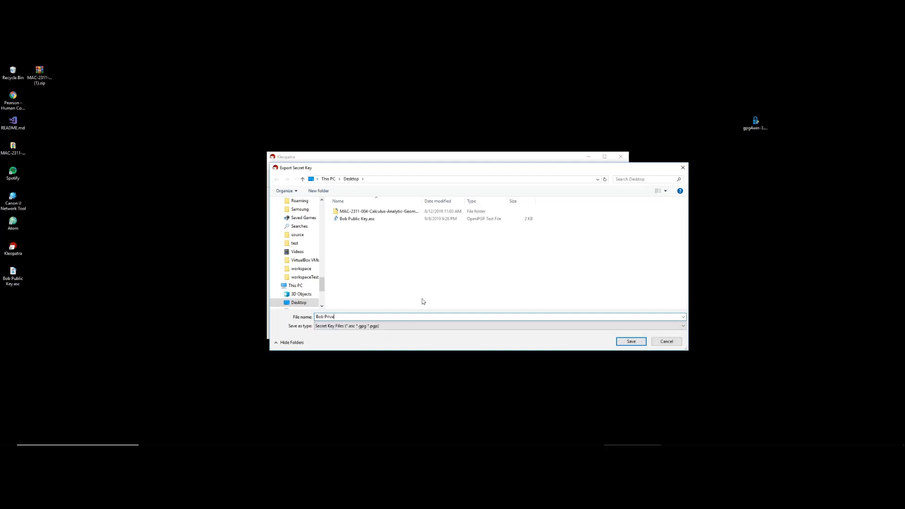
type("te Key")
key("Return")
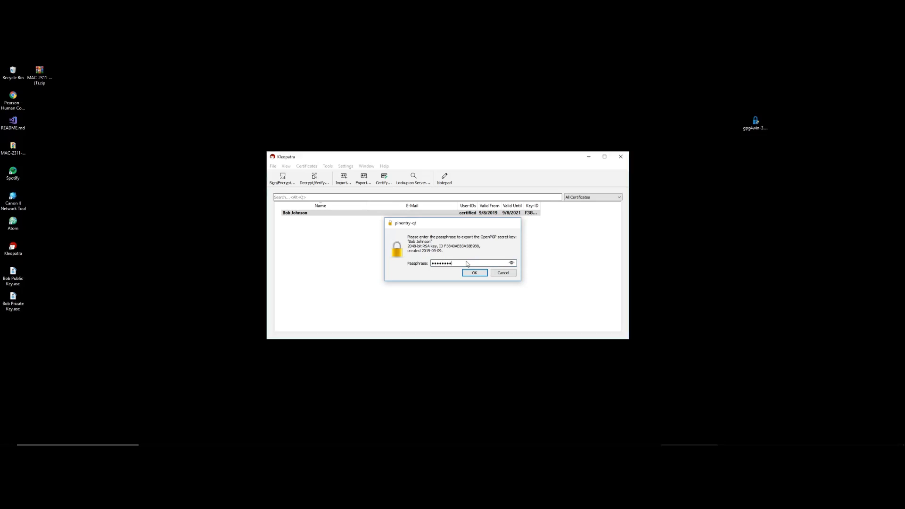
key("Return")
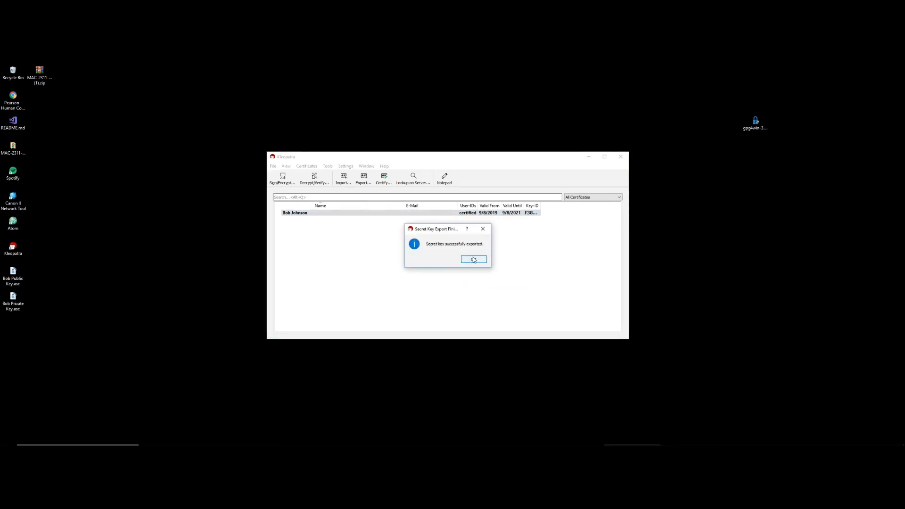
Arrange both key files on the desktop and view the public key's PGP block in Notepad++
left_click(474, 260)
left_click_drag(13, 276, 172, 225)
left_click_drag(10, 297, 171, 270)
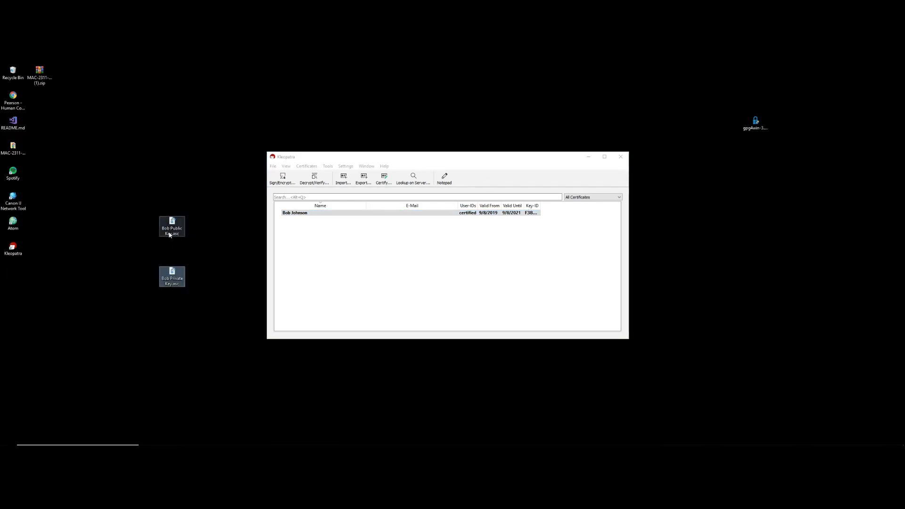
right_click(170, 224)
left_click(182, 239)
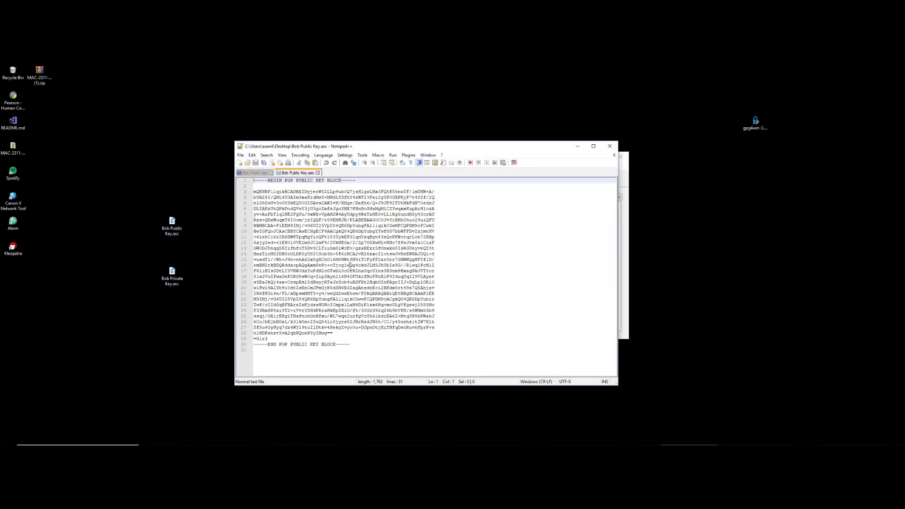
left_click_drag(267, 181, 335, 182)
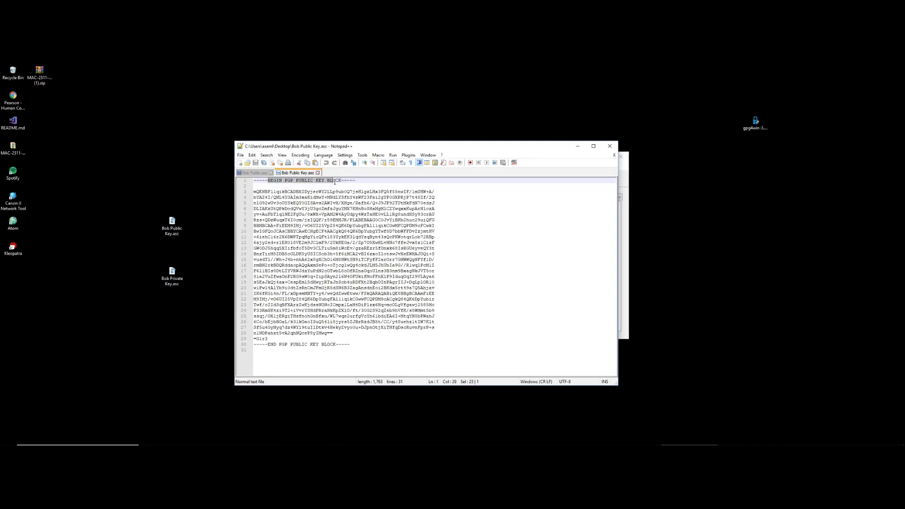
left_click_drag(425, 334, 352, 198)
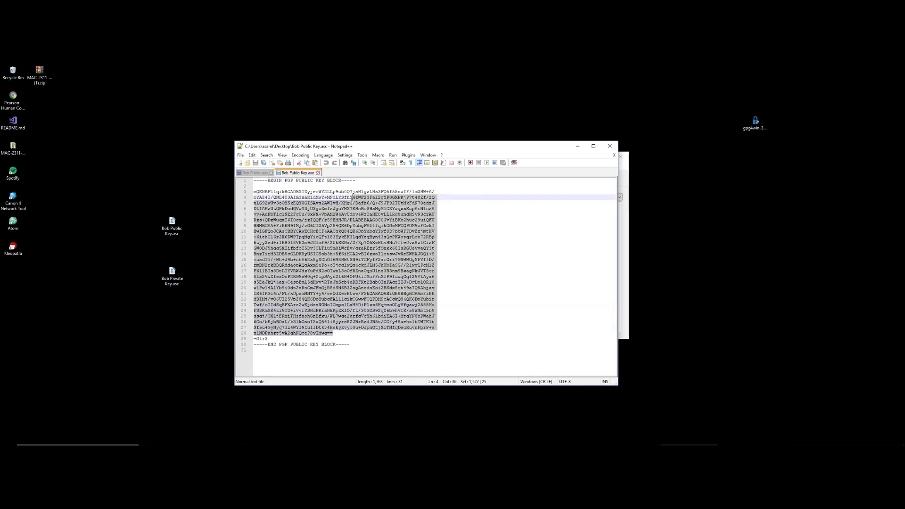
left_click_drag(424, 351, 249, 180)
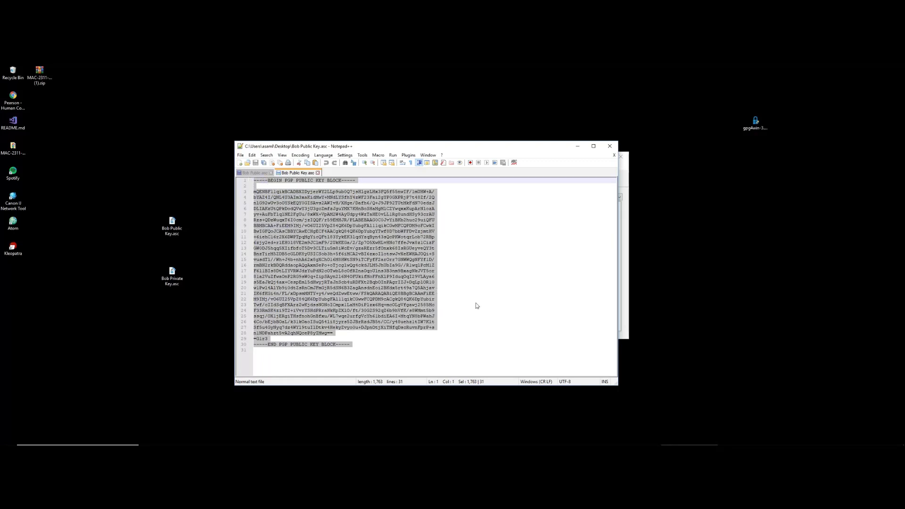
left_click(491, 307)
left_click_drag(427, 344, 258, 187)
left_click(470, 333)
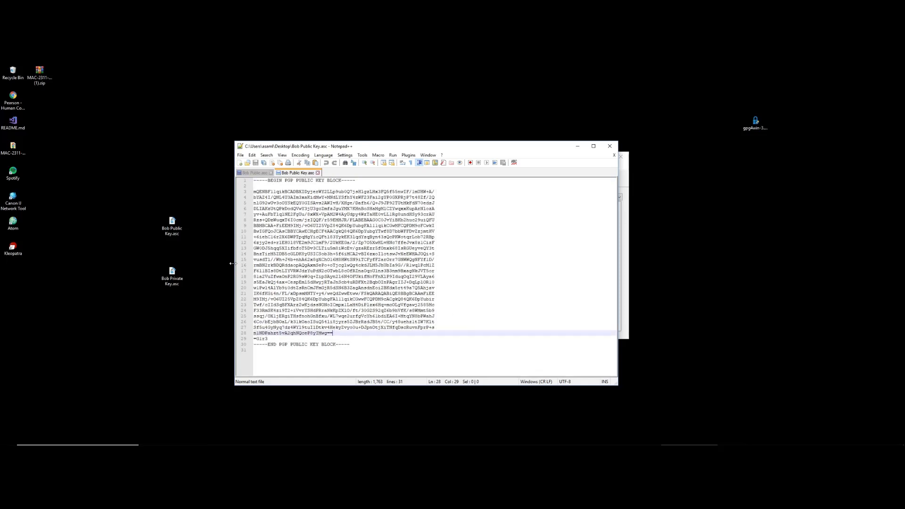
Open Bob Private Key.asc in Notepad++ and look over its private key block
right_click(183, 269)
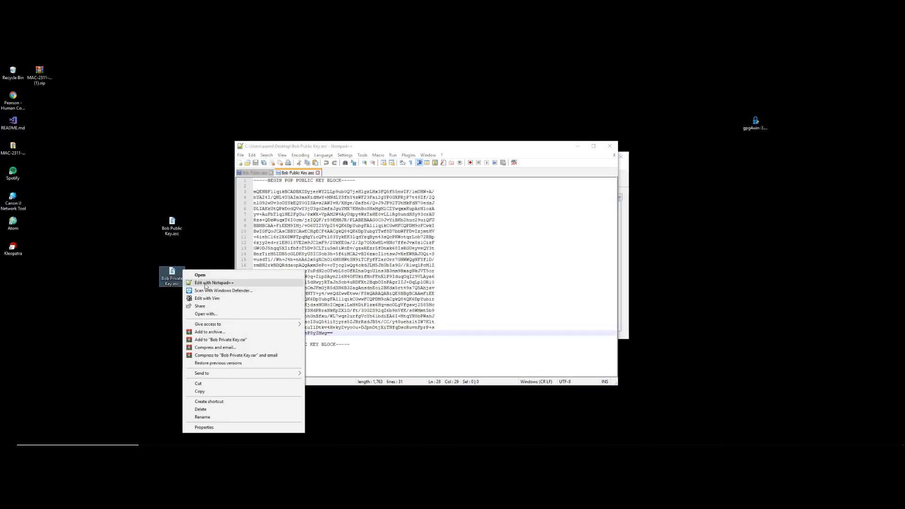
left_click(205, 283)
scroll(372, 245, "down", 8)
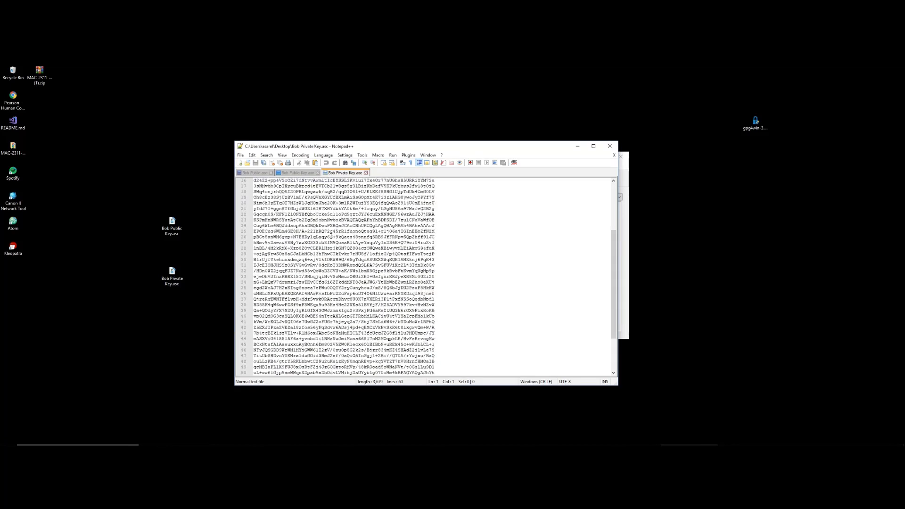
scroll(382, 310, "up", 8)
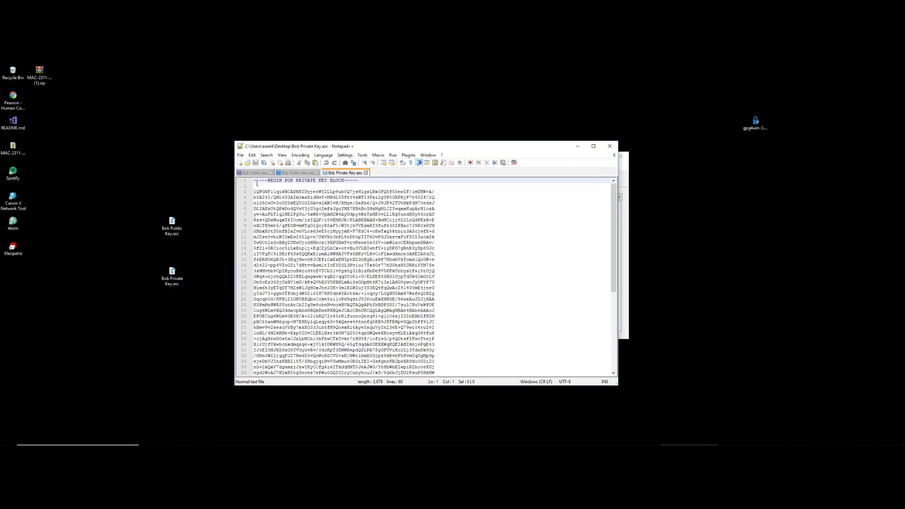
left_click_drag(255, 181, 452, 415)
left_click(451, 320)
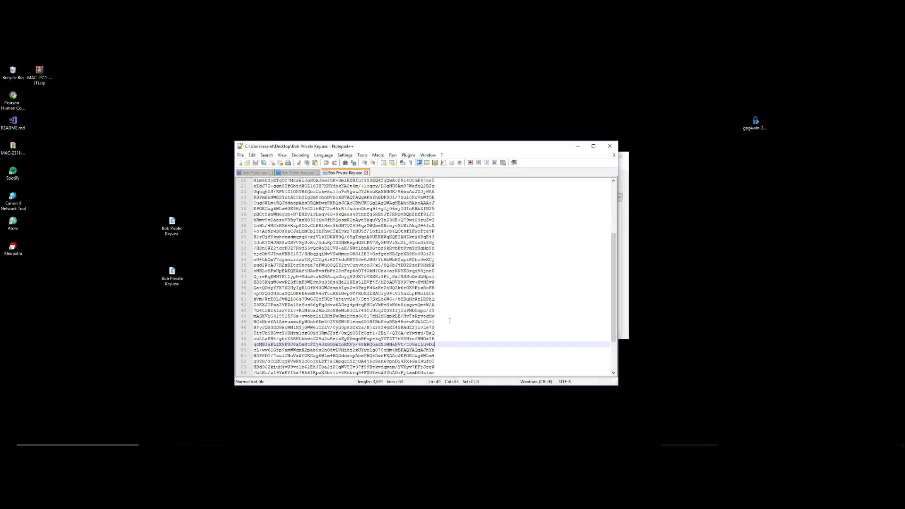
scroll(450, 323, "up", 8)
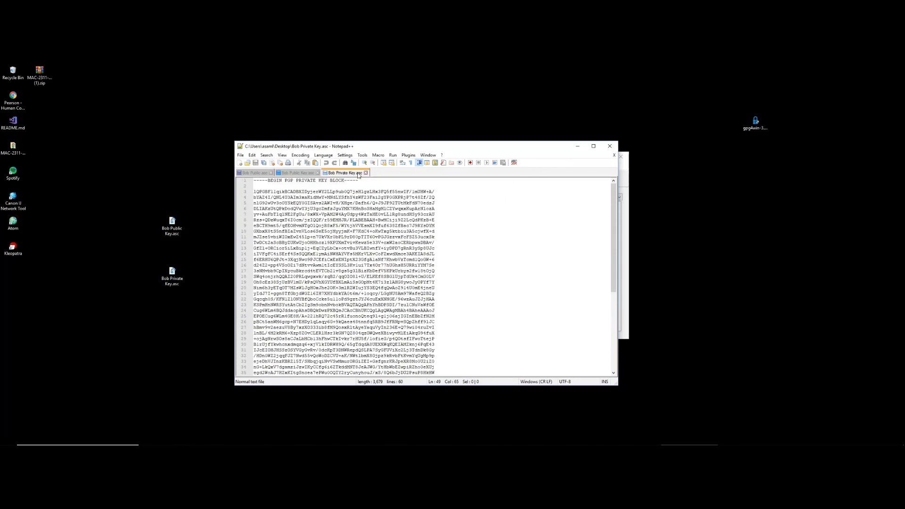
Close both key file tabs and minimize Notepad++ and Kleopatra
left_click(366, 173)
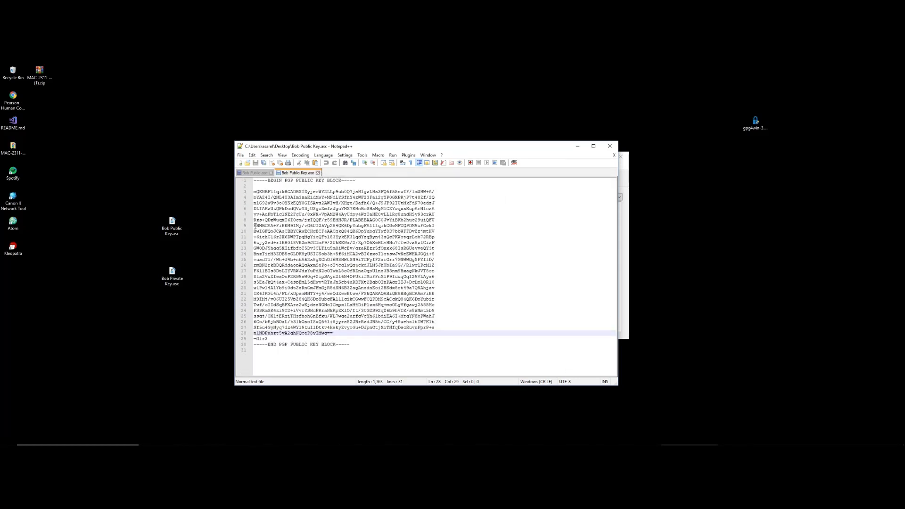
left_click(318, 173)
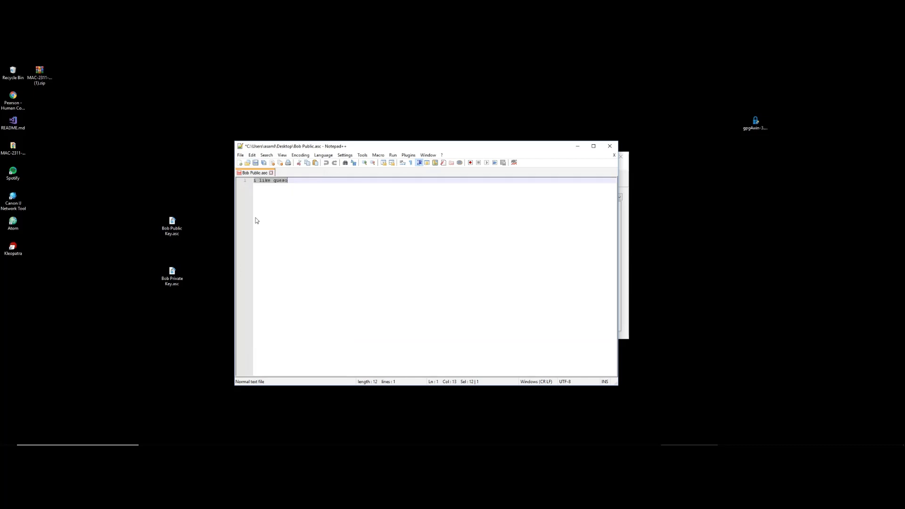
left_click(211, 222)
left_click(575, 148)
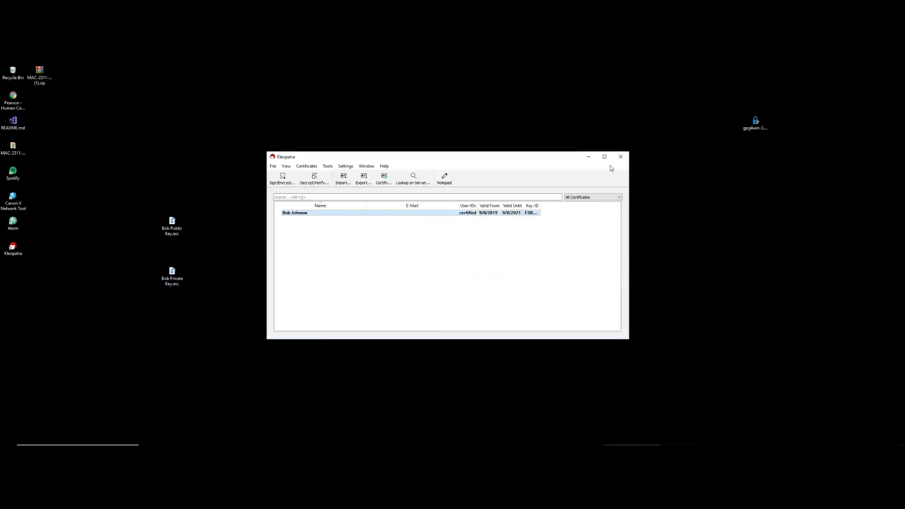
left_click(586, 156)
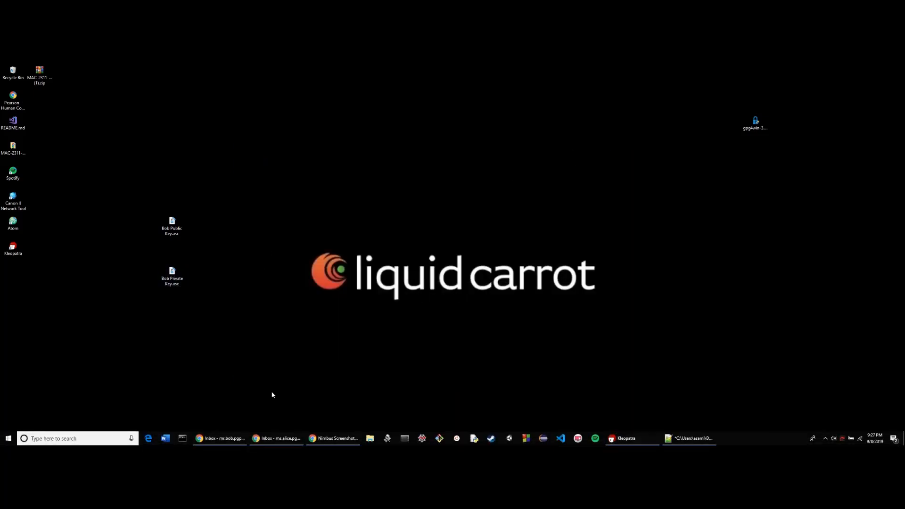
Start a new email to the second account with the subject 'Bob Public Key'
left_click(219, 439)
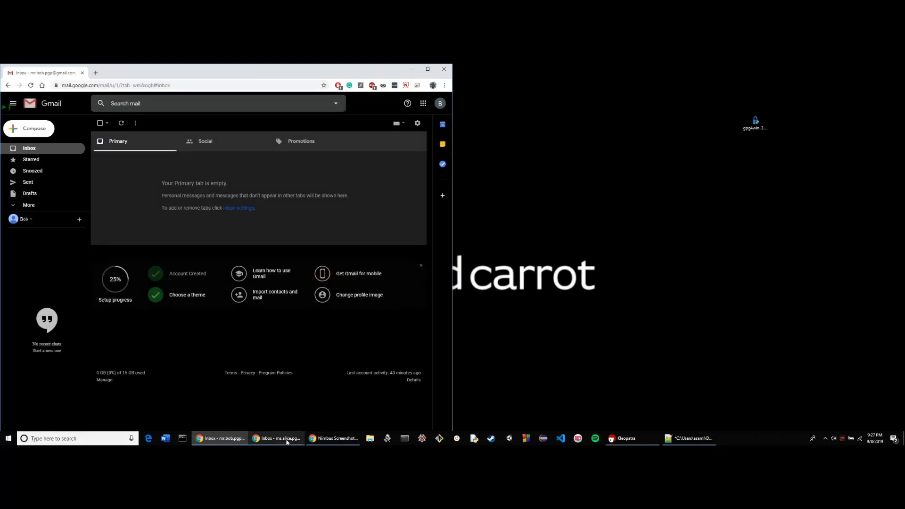
left_click(287, 442)
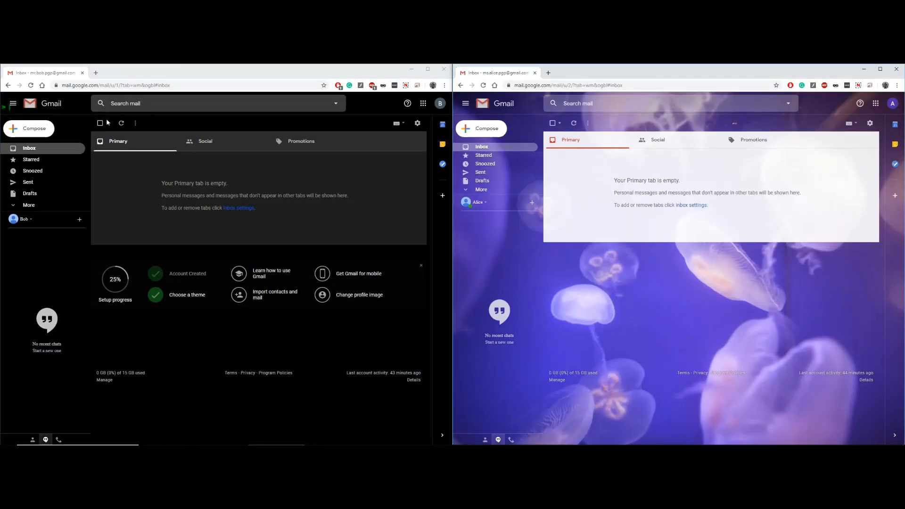
left_click(18, 133)
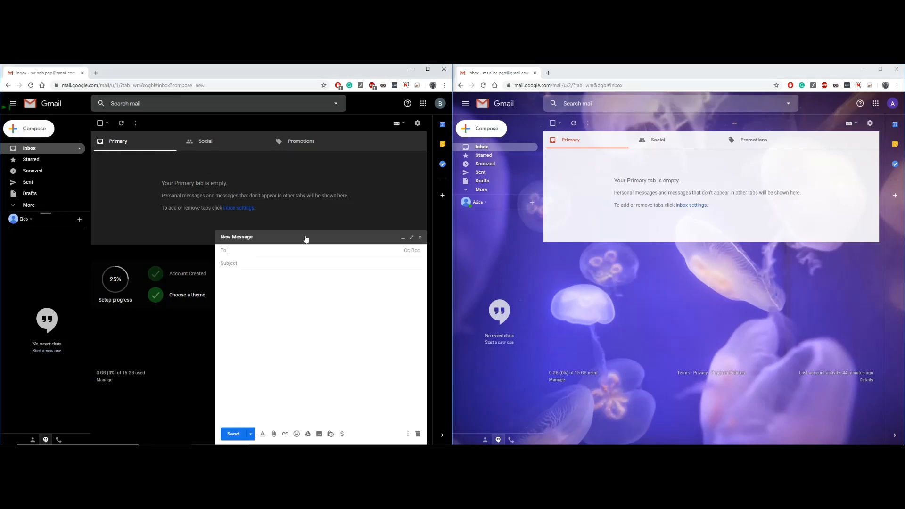
type("ms")
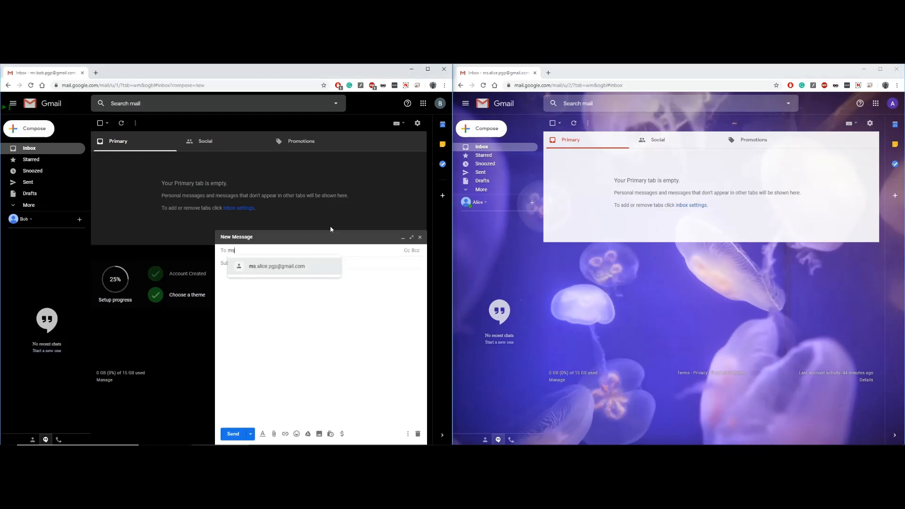
key("Return")
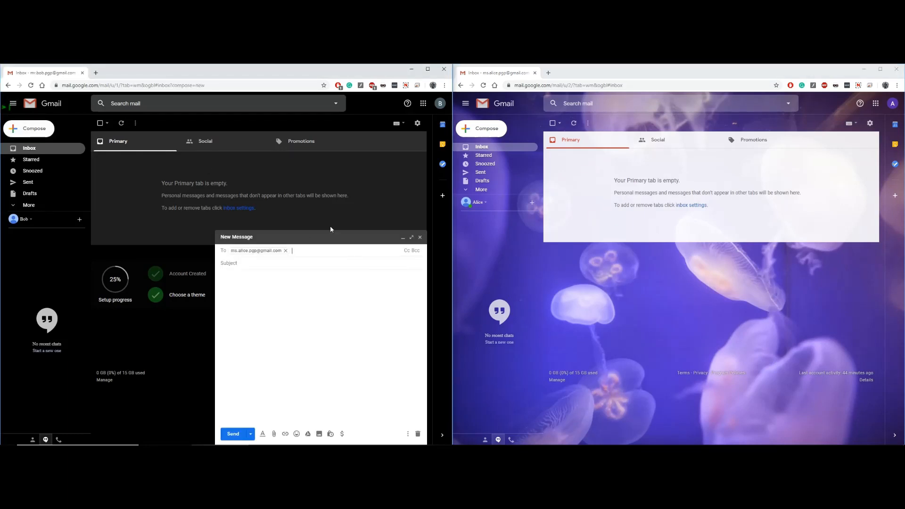
left_click(270, 262)
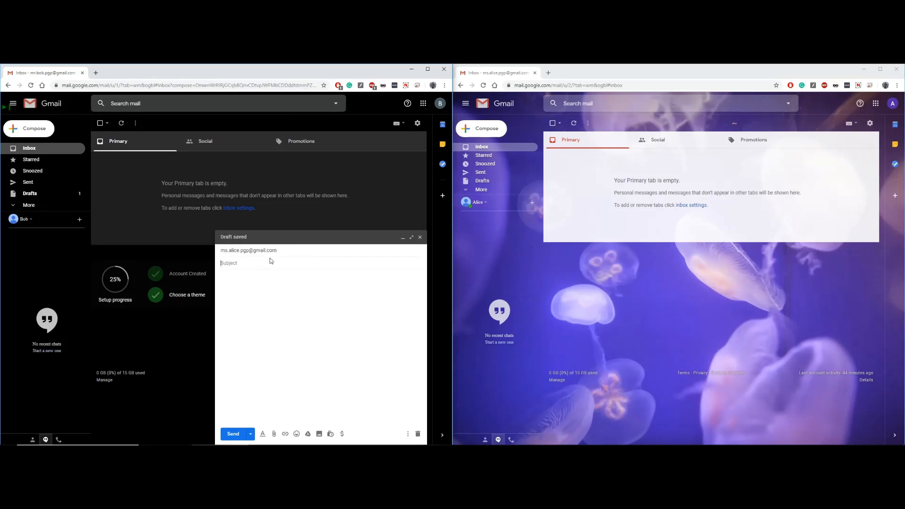
type("Bob Public Key")
Attach Bob Public Key.asc, send it, and open it in the recipient's inbox
left_click(273, 433)
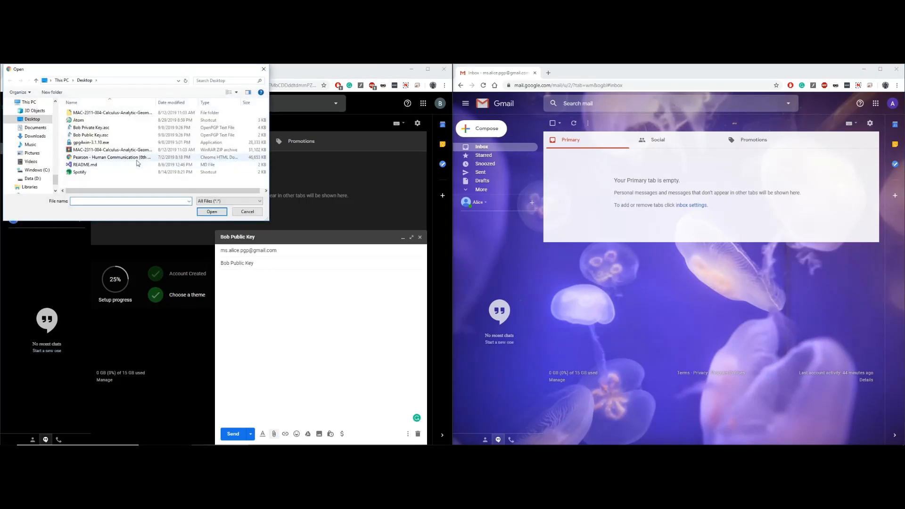
left_click(93, 137)
double_click(93, 137)
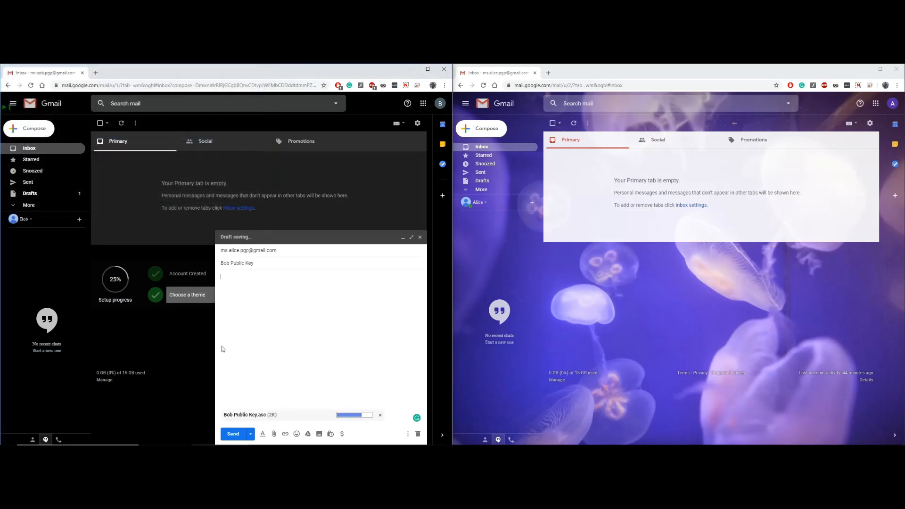
left_click(225, 433)
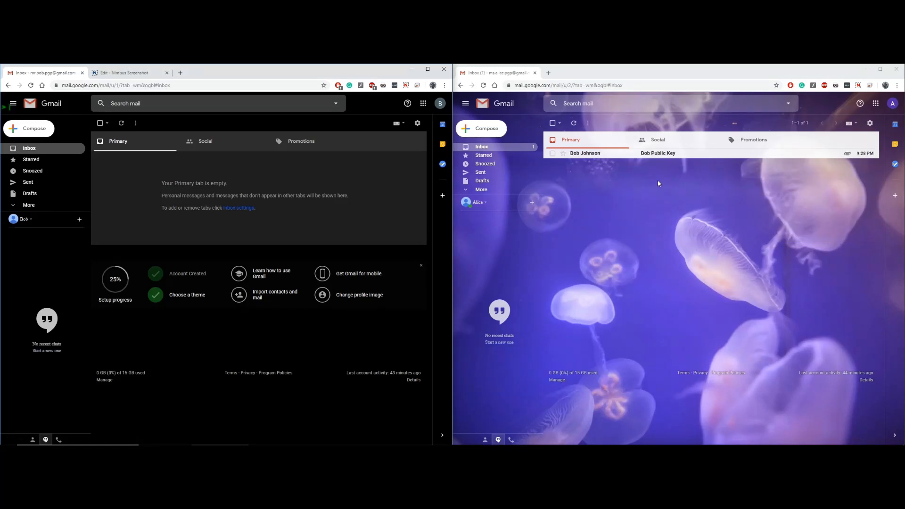
left_click(666, 154)
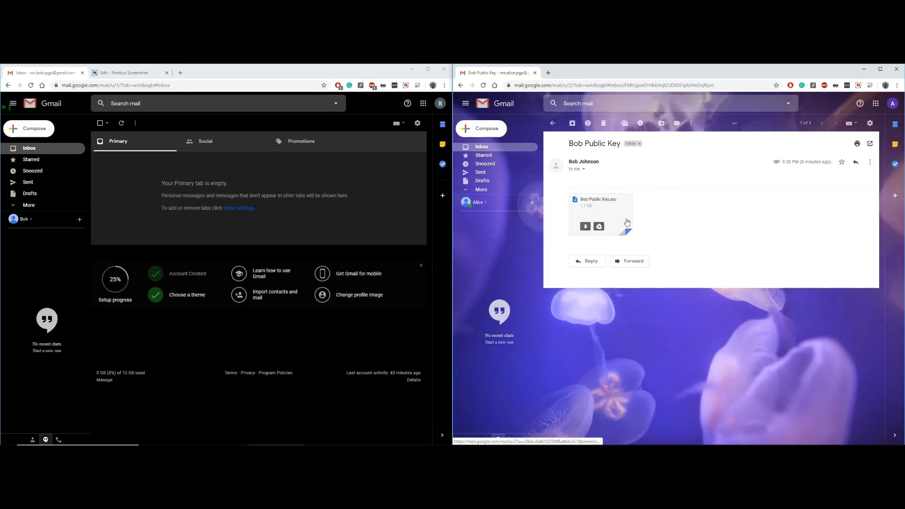
mouse_move(605, 218)
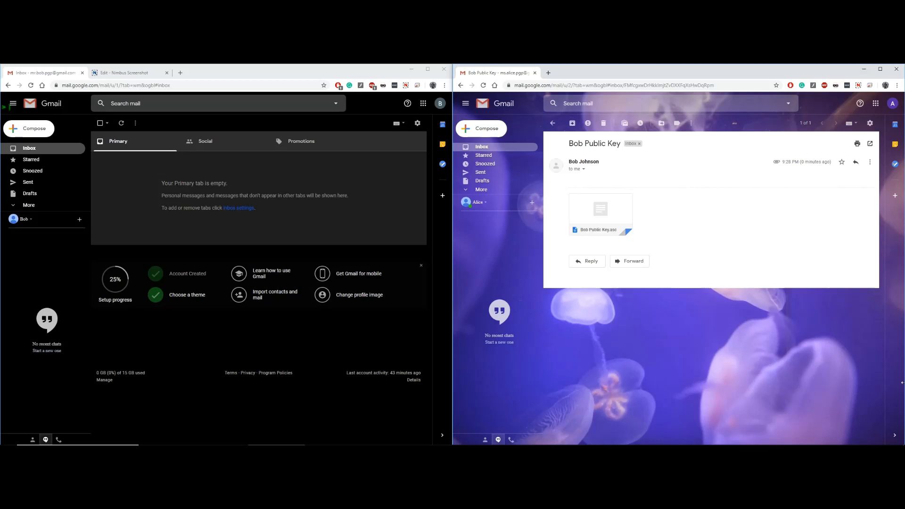
Import Bob Public Key.asc from the Desktop and dismiss the 1 processed, 1 unchanged summary
left_click(904, 442)
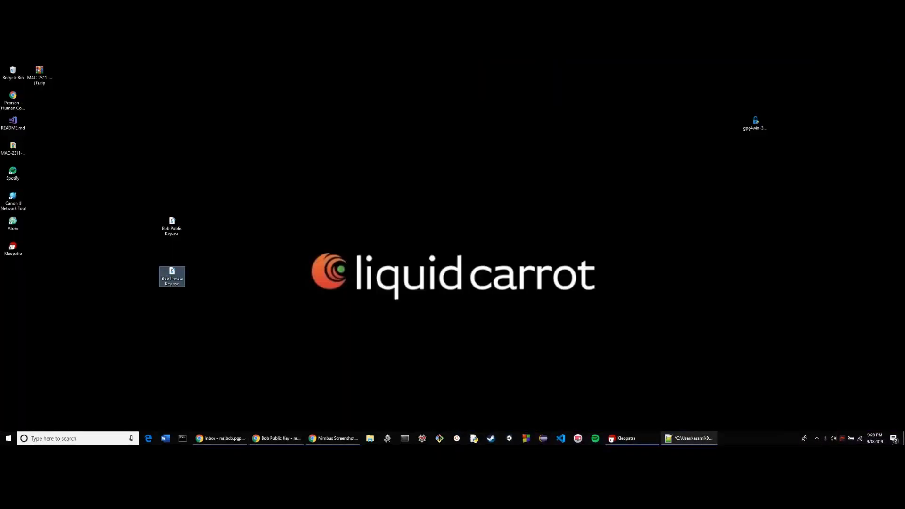
left_click(632, 438)
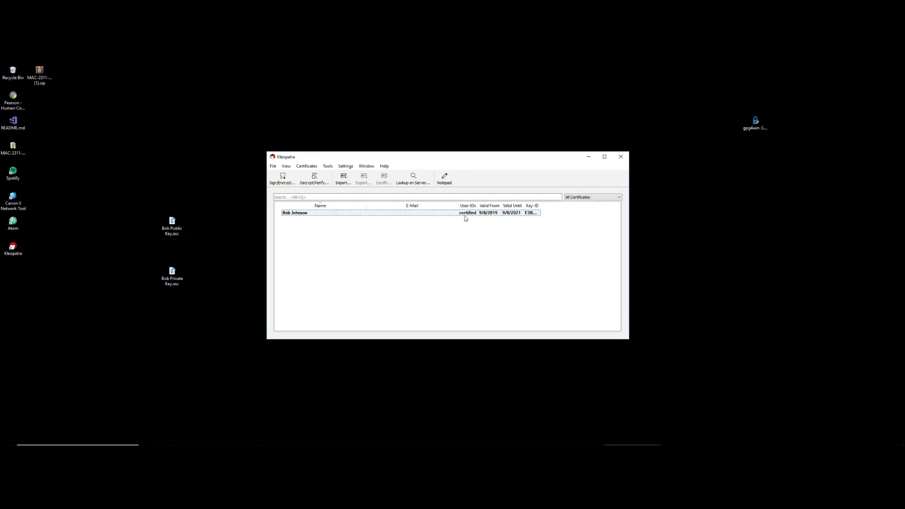
left_click(286, 214)
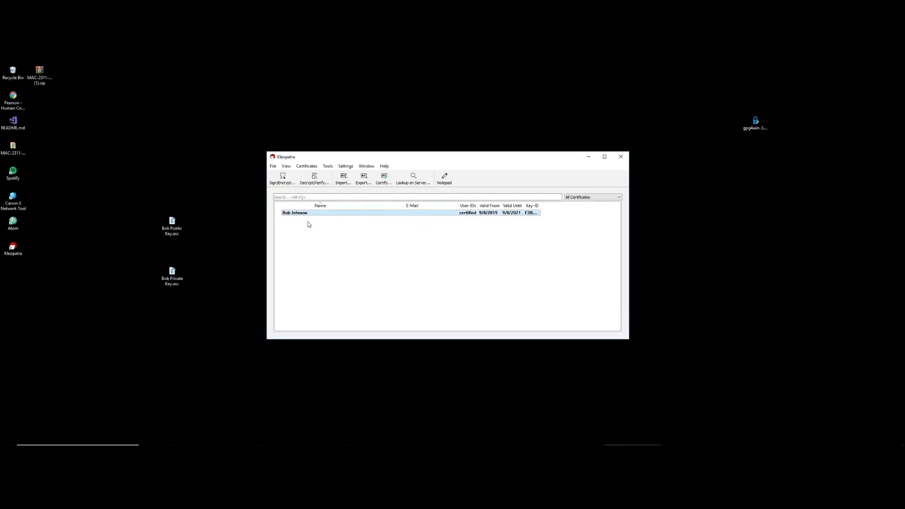
left_click(330, 242)
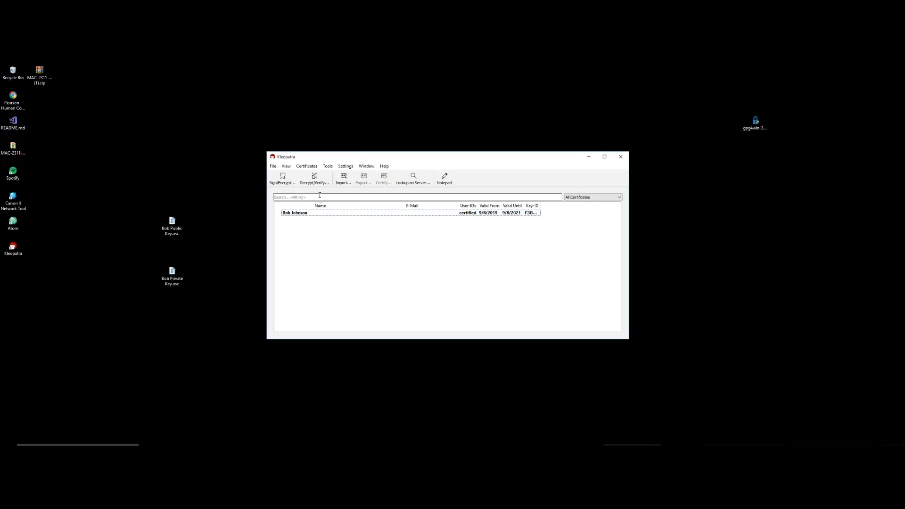
left_click(342, 178)
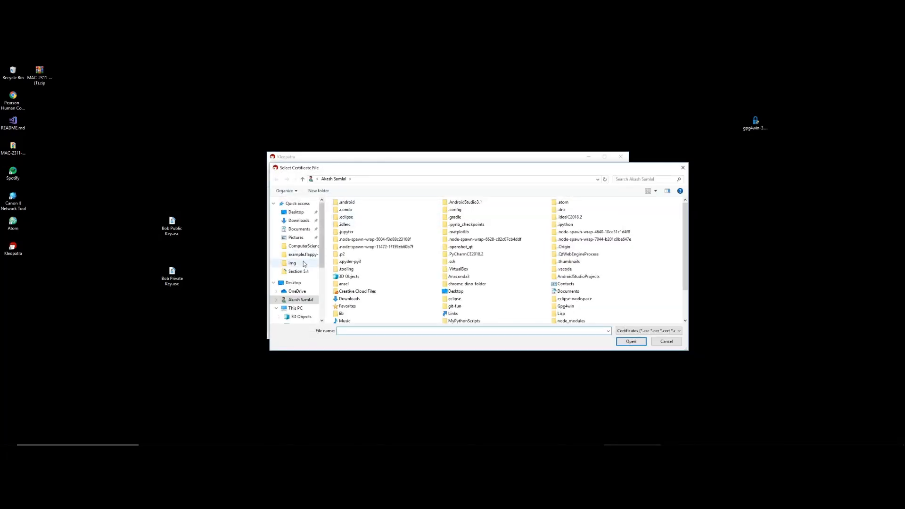
left_click(296, 212)
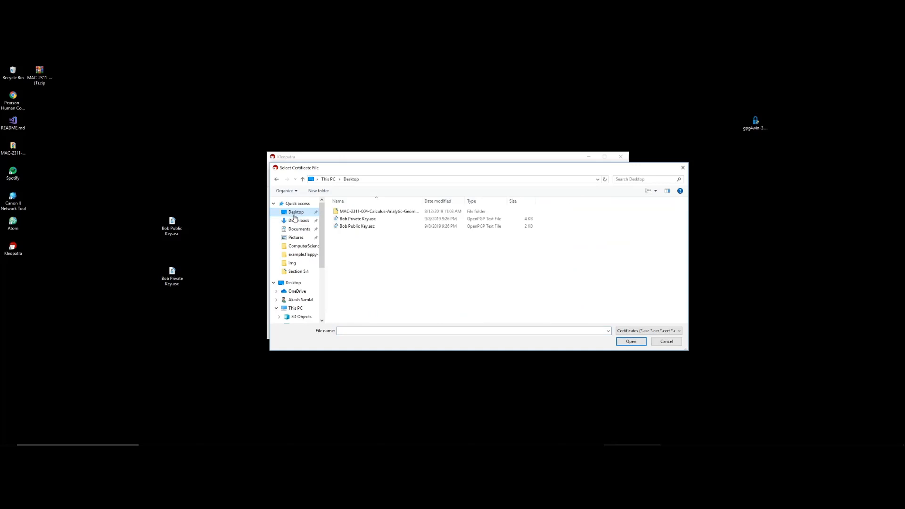
double_click(383, 228)
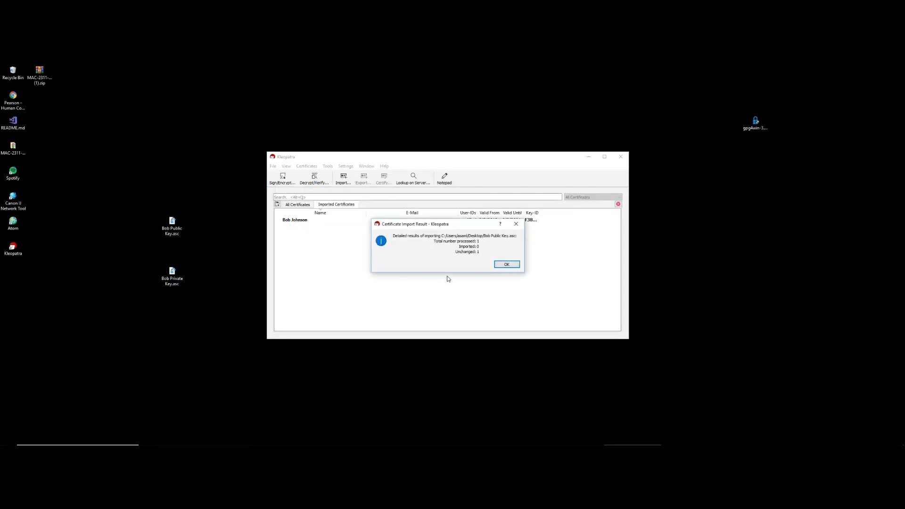
left_click(507, 265)
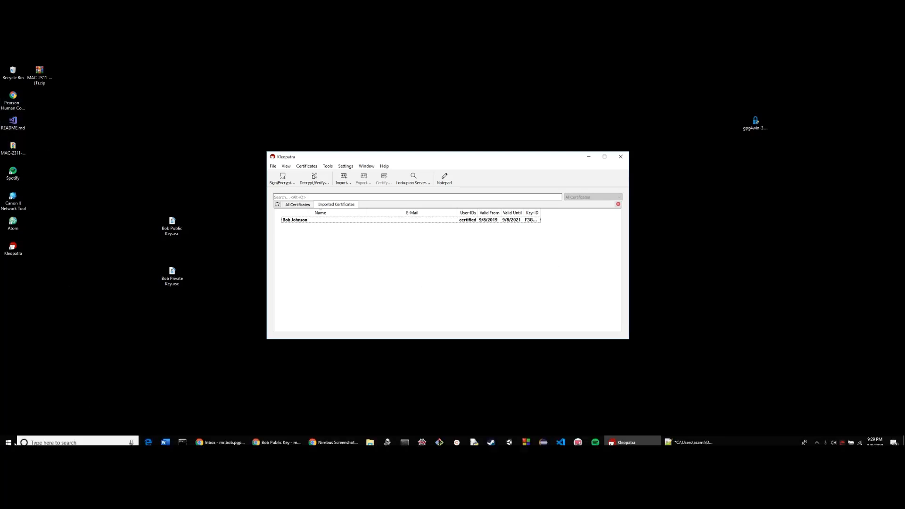
left_click(45, 439)
Open Notepad and write the note 'i like queso'
type("notepad")
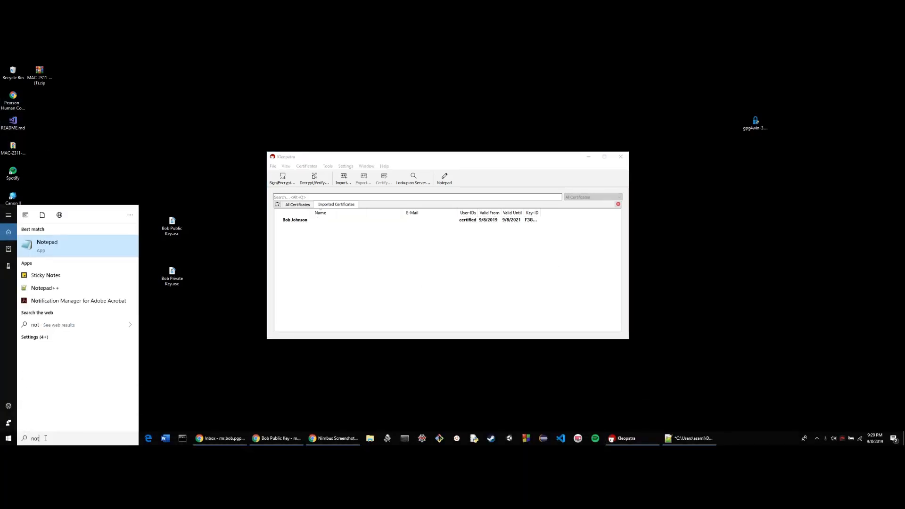
key("Return")
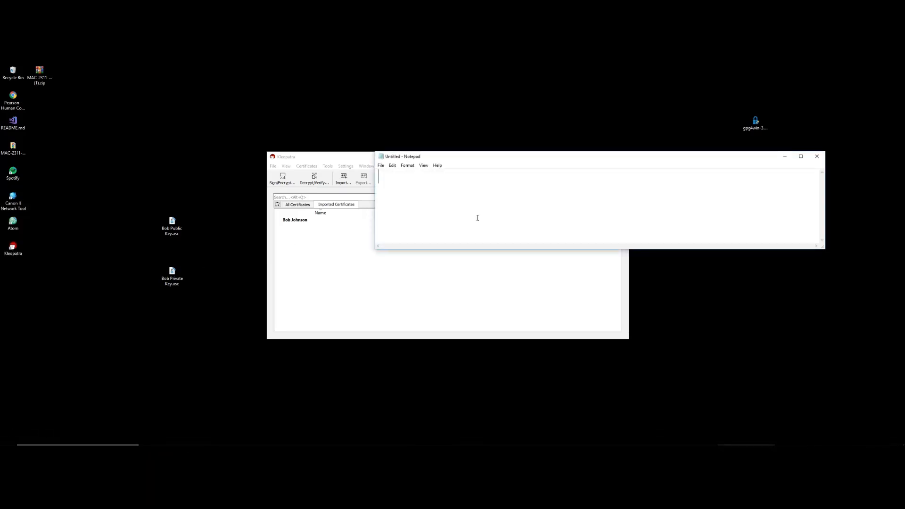
type("i like queso")
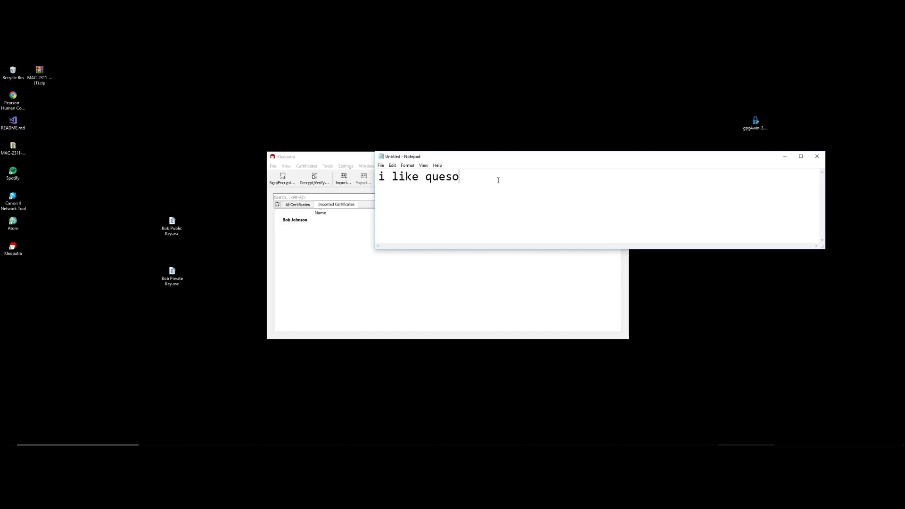
left_click_drag(466, 183, 379, 178)
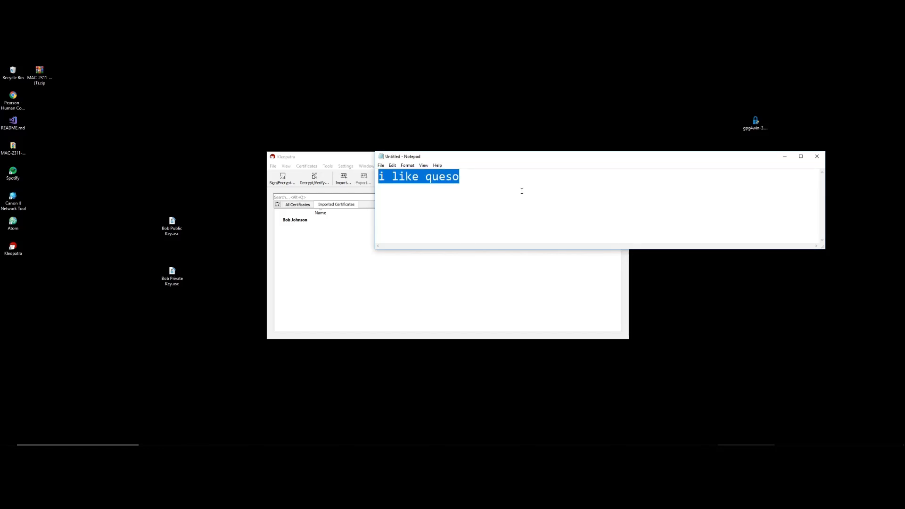
left_click(522, 191)
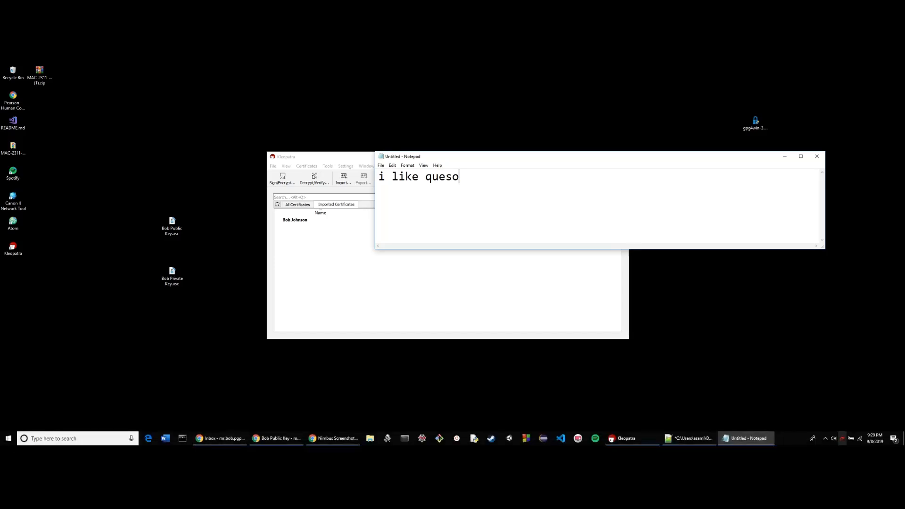
Start Kleopatra's Clipboard > Encrypt from its tray icon for the copied text
left_click(826, 439)
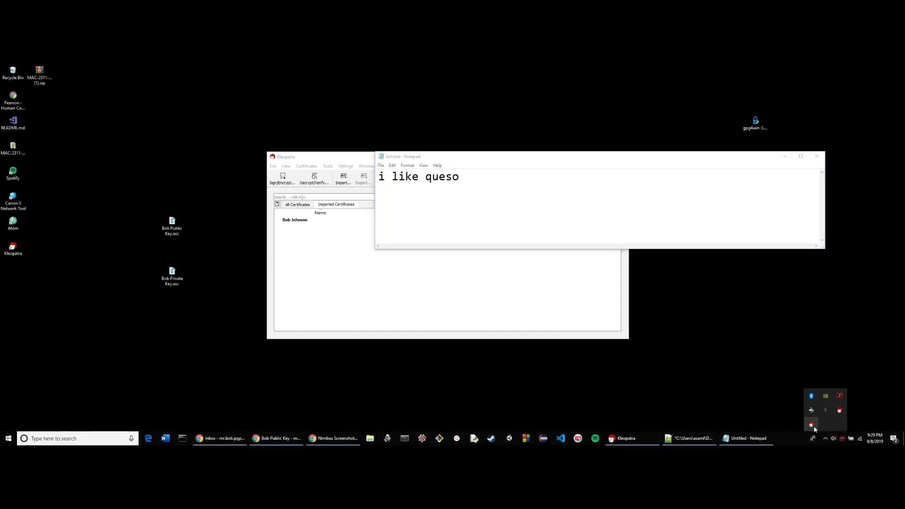
right_click(812, 424)
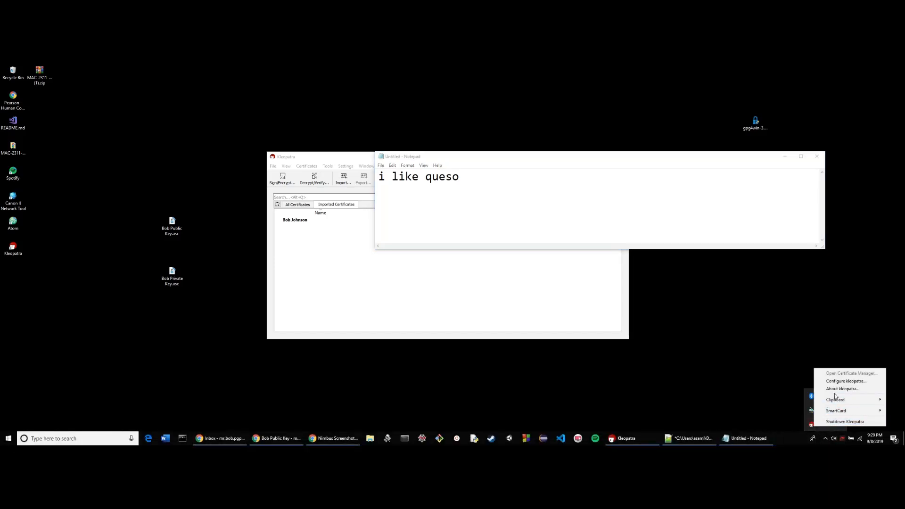
mouse_move(838, 405)
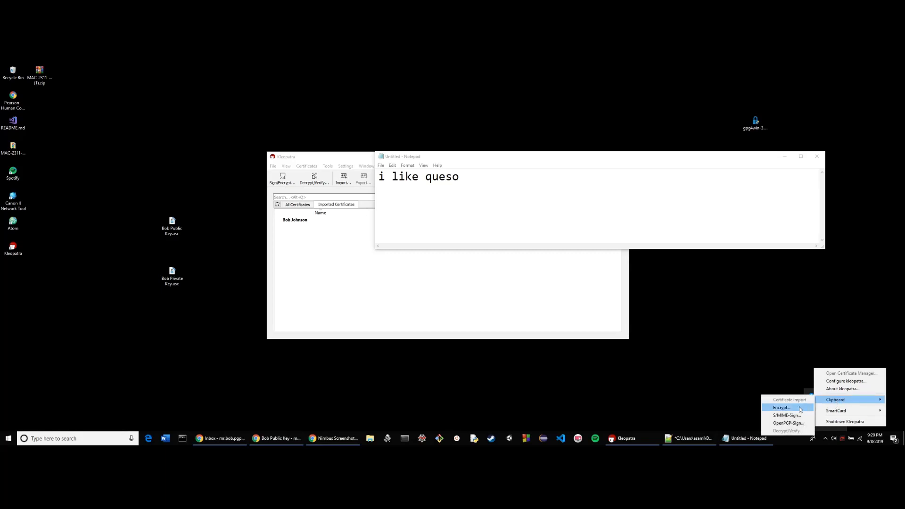
left_click(783, 408)
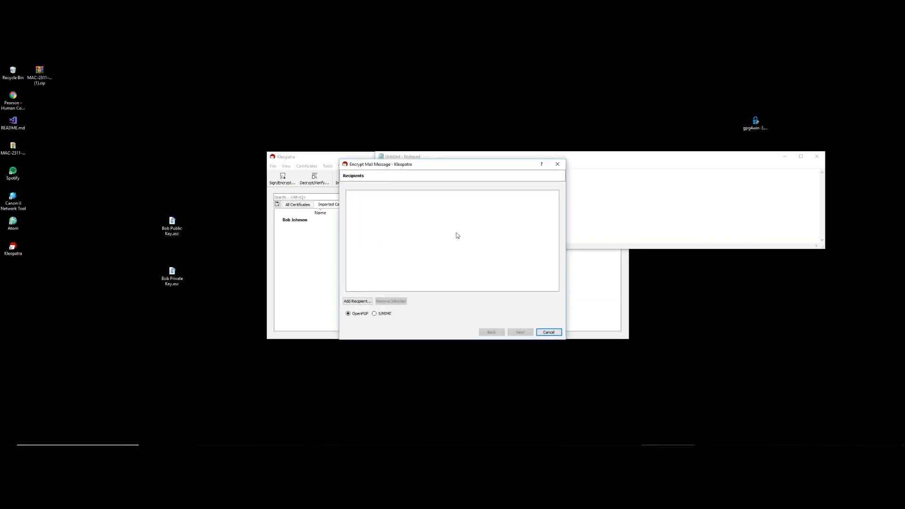
Add the single imported certificate as recipient, encrypt the text, and close the results
left_click(352, 303)
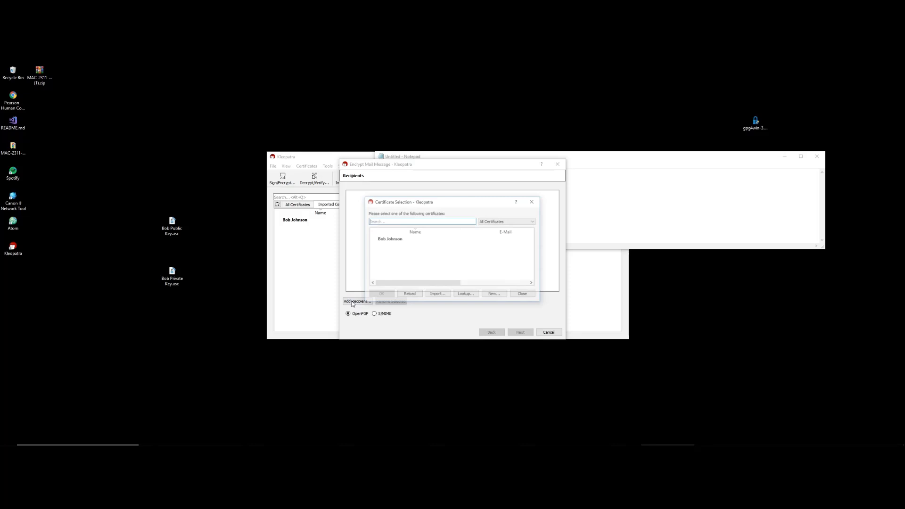
left_click(387, 240)
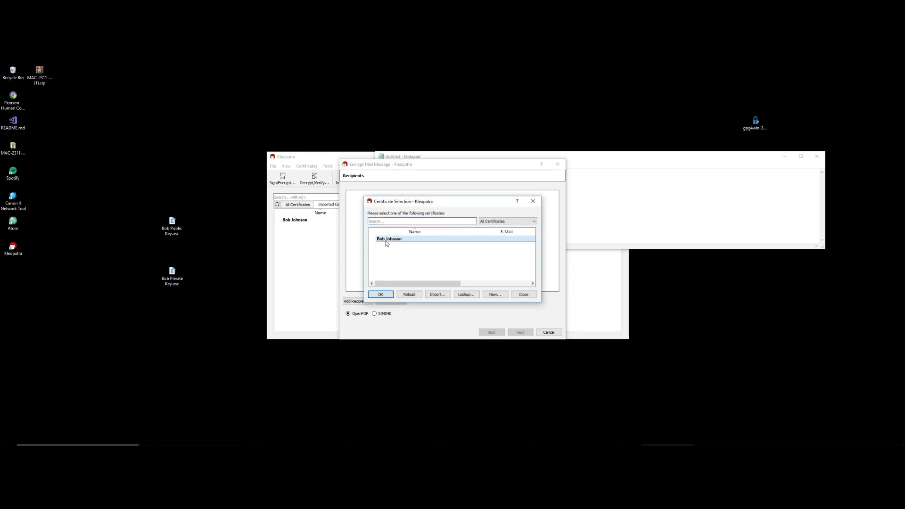
left_click(384, 295)
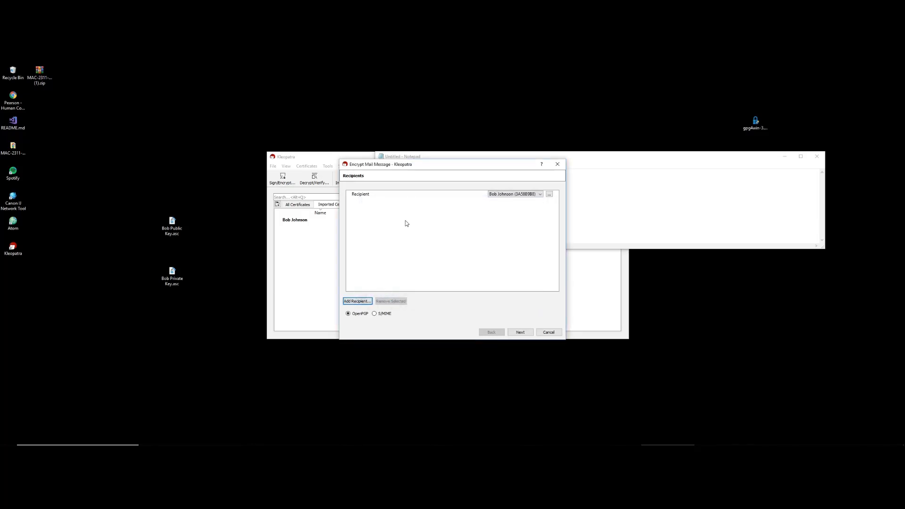
left_click(523, 333)
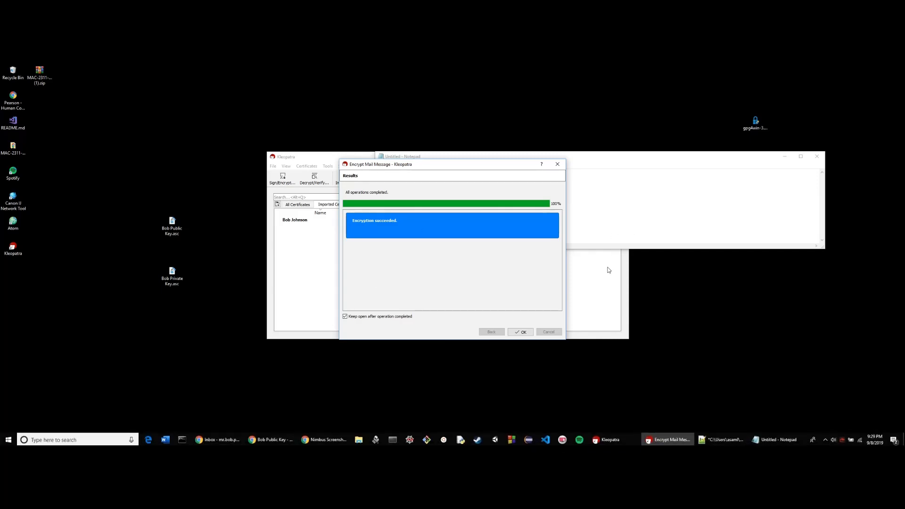
left_click_drag(464, 165, 496, 242)
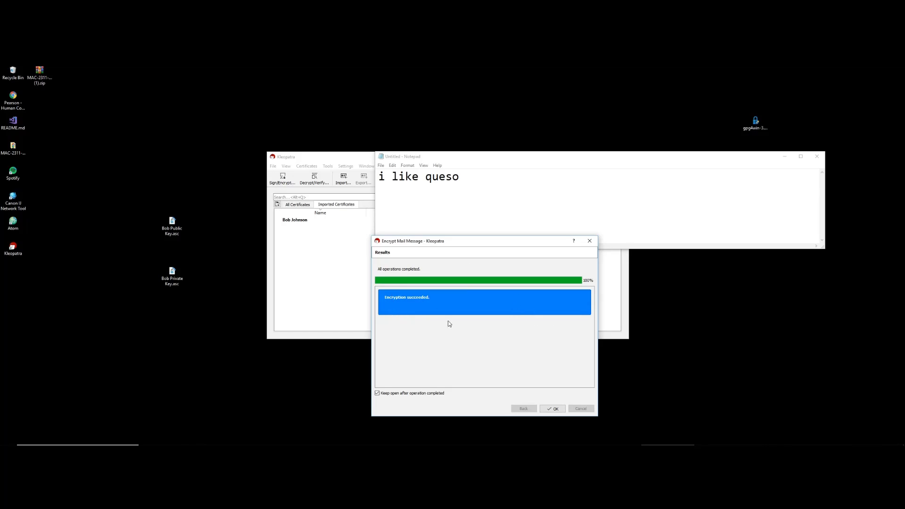
left_click(551, 410)
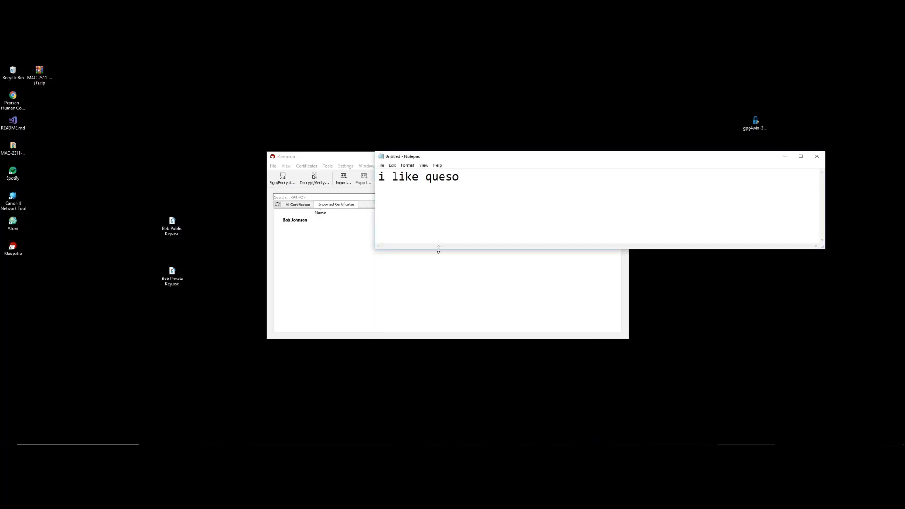
Replace the Notepad note with the encrypted PGP message and maximize the window
key("ctrl+a")
key("ctrl+v")
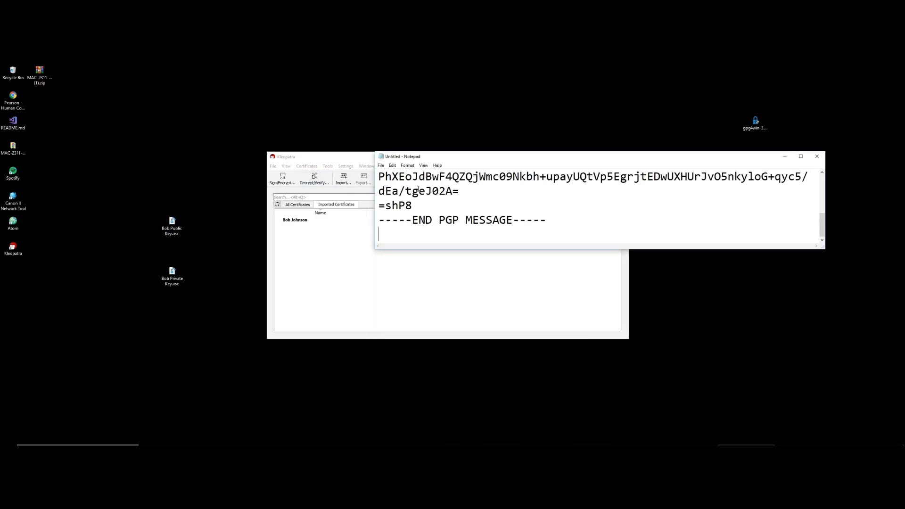
left_click(801, 156)
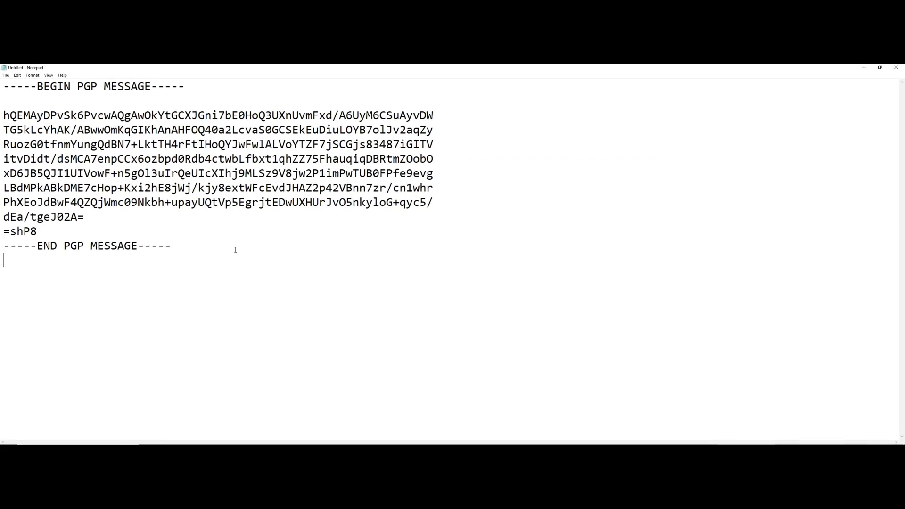
Email the pasted PGP message to the recipient's address with the subject 'Secret Message'
key("alt+Tab")
left_click(653, 206)
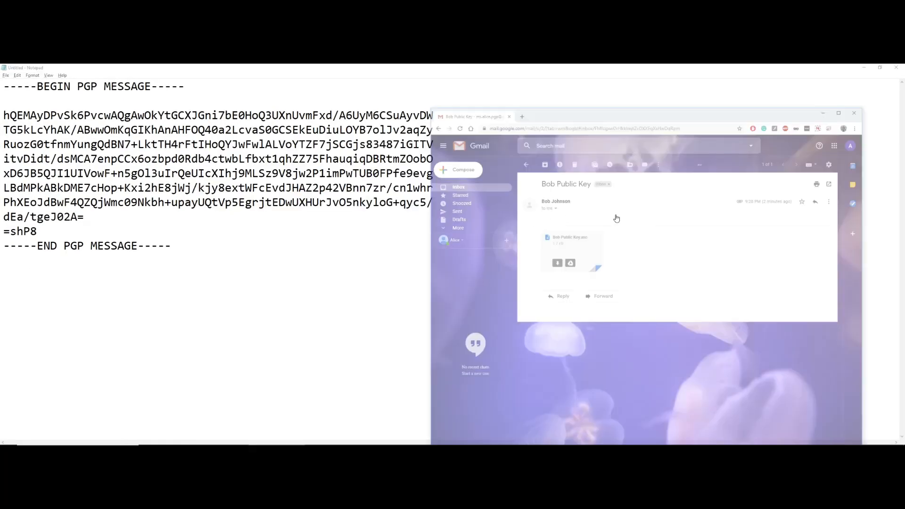
left_click(484, 149)
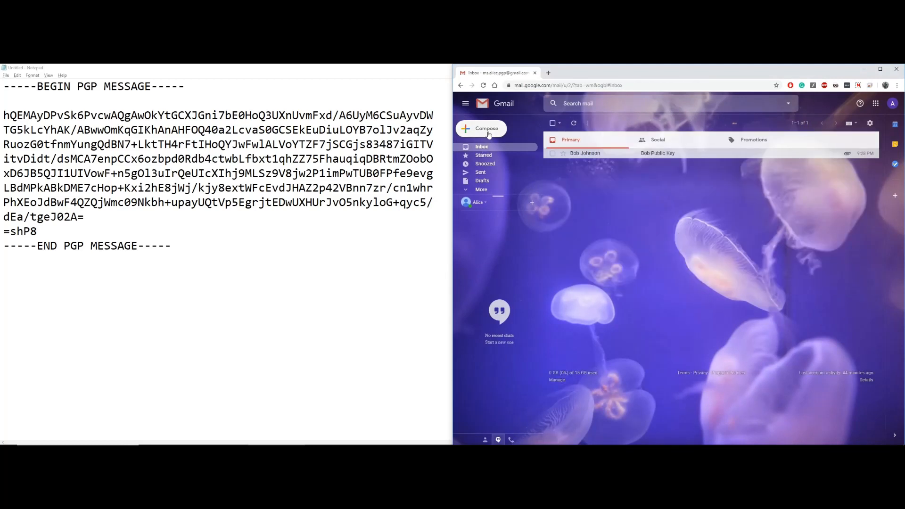
left_click(480, 130)
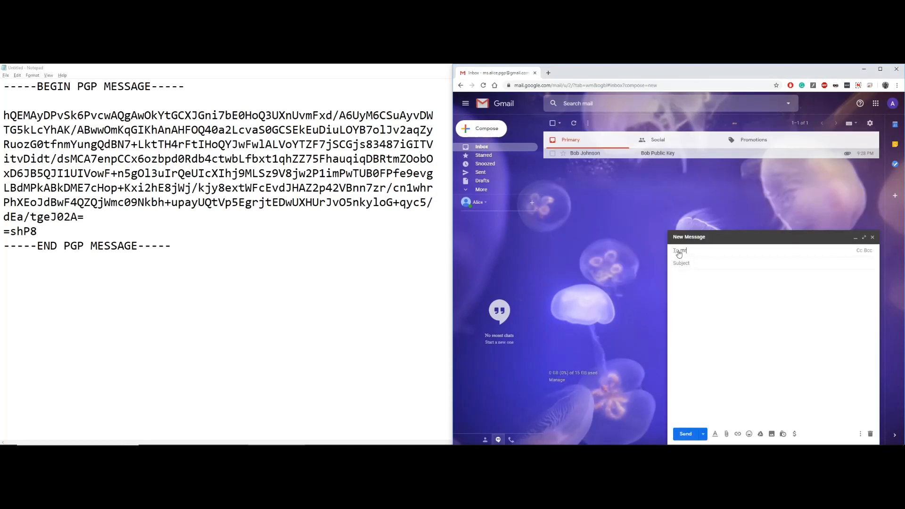
key("Return")
left_click(689, 264)
type("Secret")
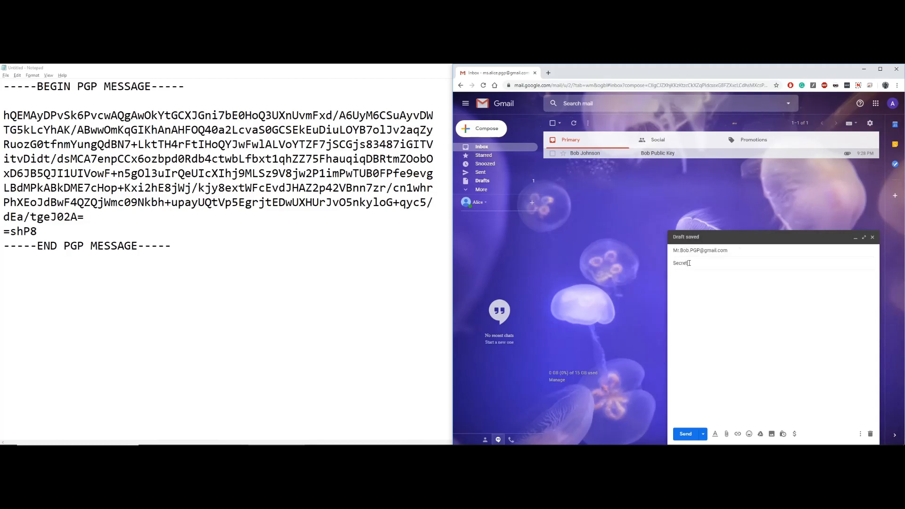
type(" Message")
key("Tab")
key("ctrl+v")
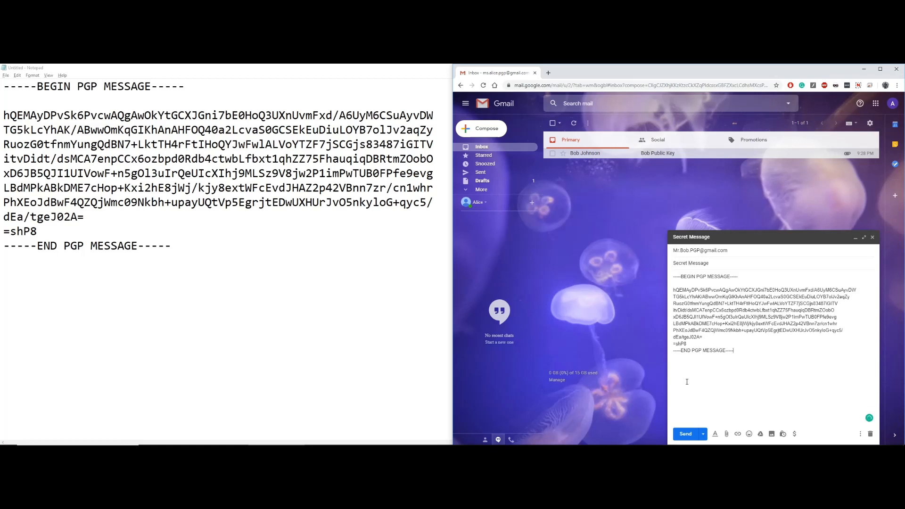
left_click(686, 434)
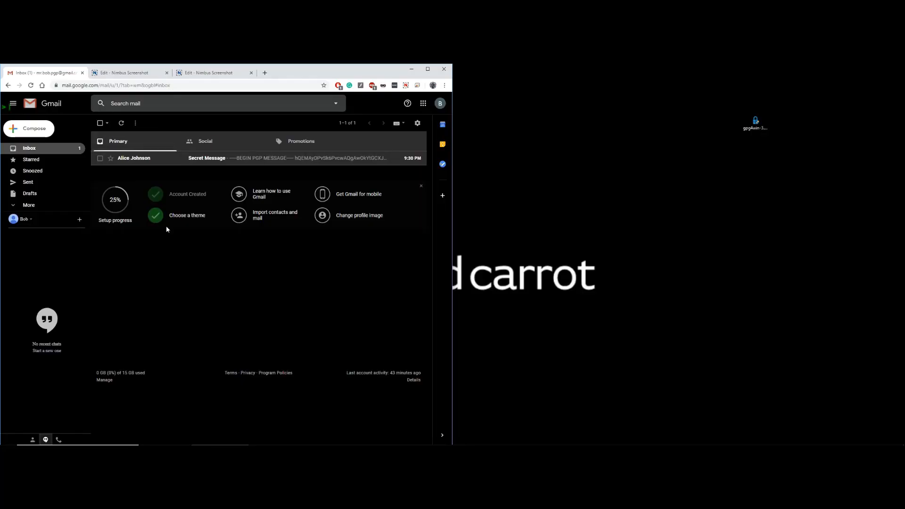
Open the 'Secret Message' email and copy its full PGP MESSAGE block from BEGIN to END
left_click(220, 162)
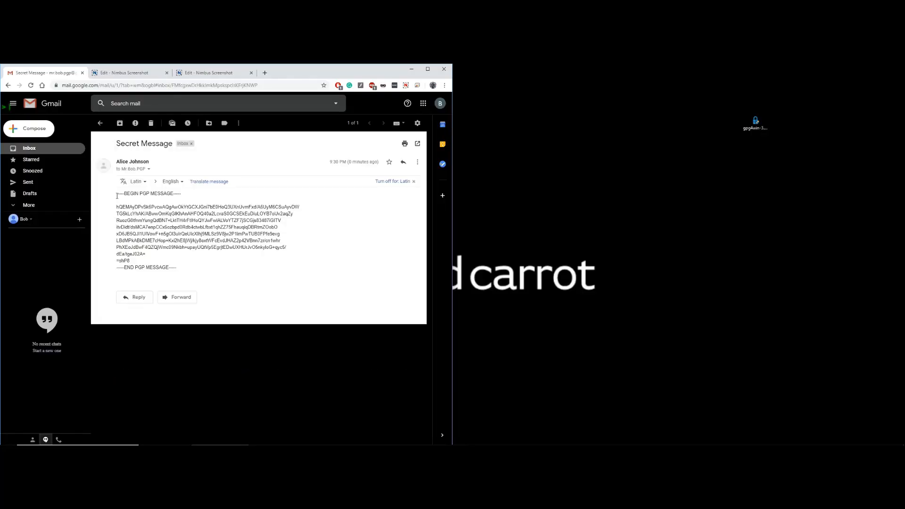
left_click_drag(186, 276, 116, 193)
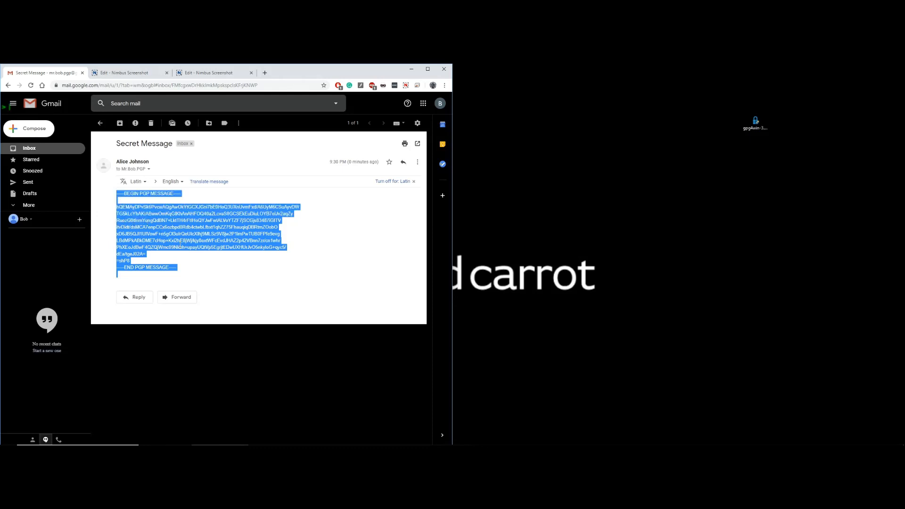
left_click(186, 266)
left_click_drag(182, 270, 118, 195)
right_click(167, 220)
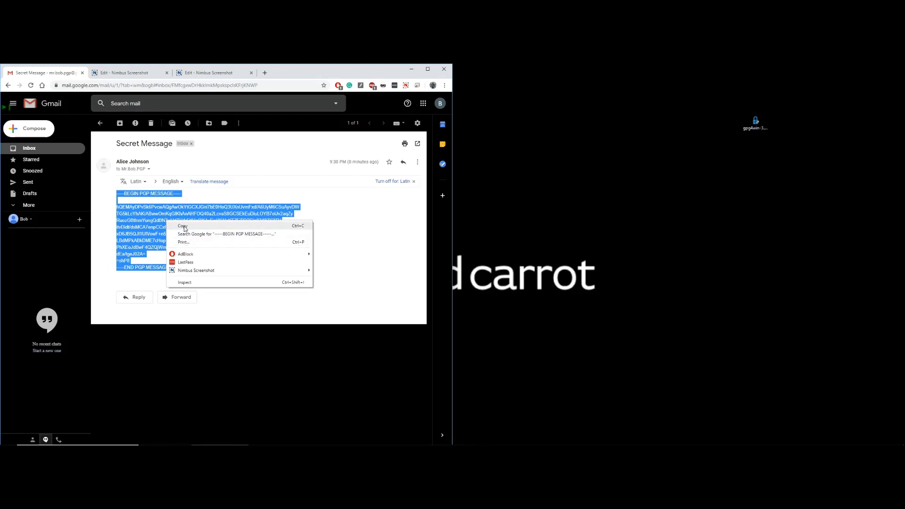
left_click(183, 224)
left_click(206, 228)
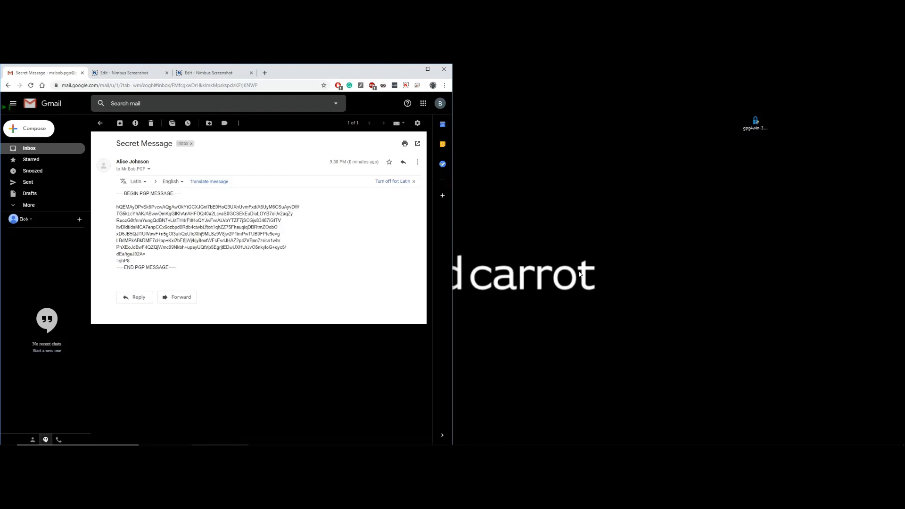
left_click(580, 274)
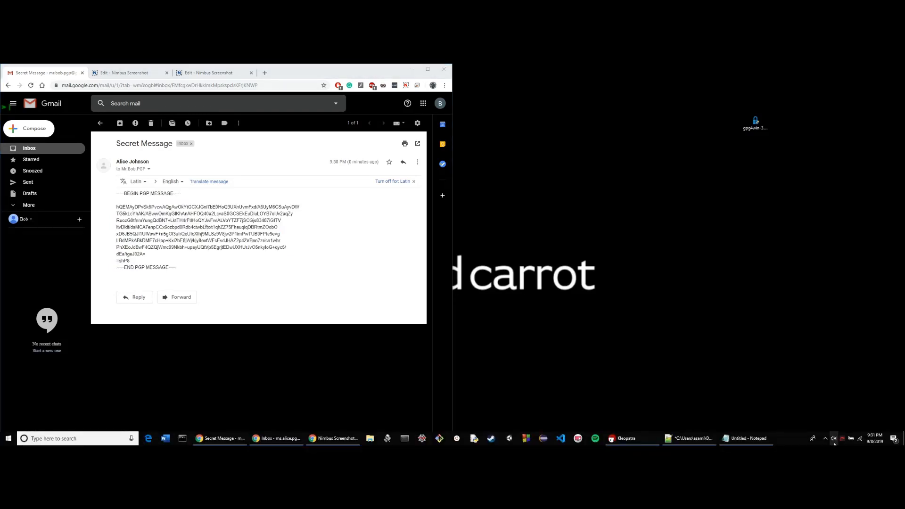
Decrypt/Verify the clipboard's PGP message from Kleopatra's tray icon, unlocking Bob's secret key with its passphrase
left_click(825, 440)
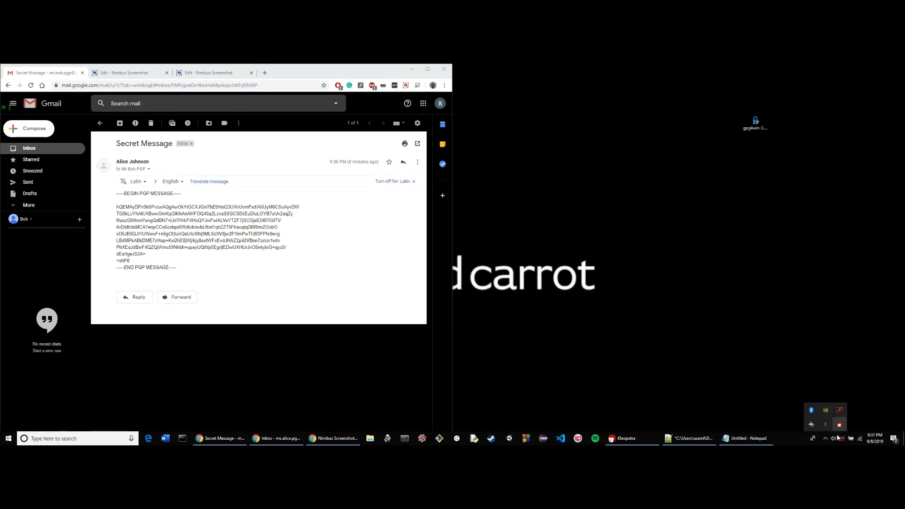
right_click(840, 426)
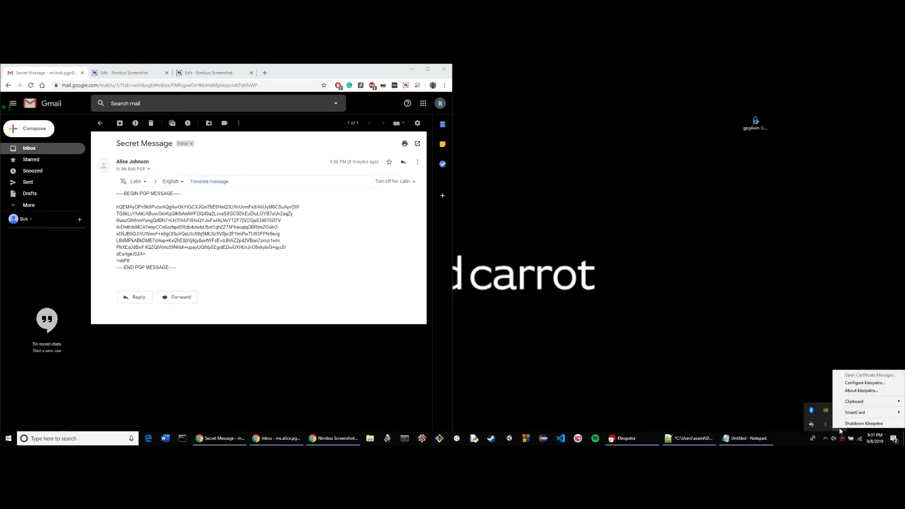
mouse_move(849, 402)
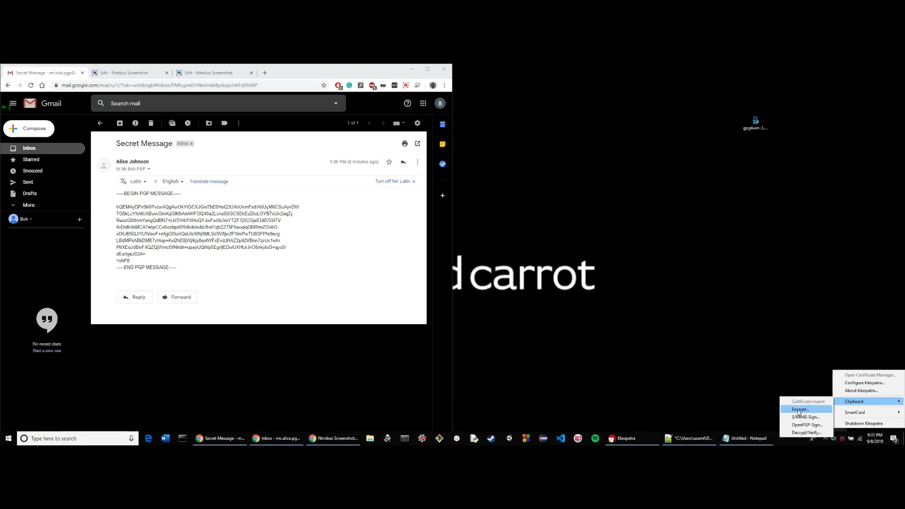
left_click(807, 433)
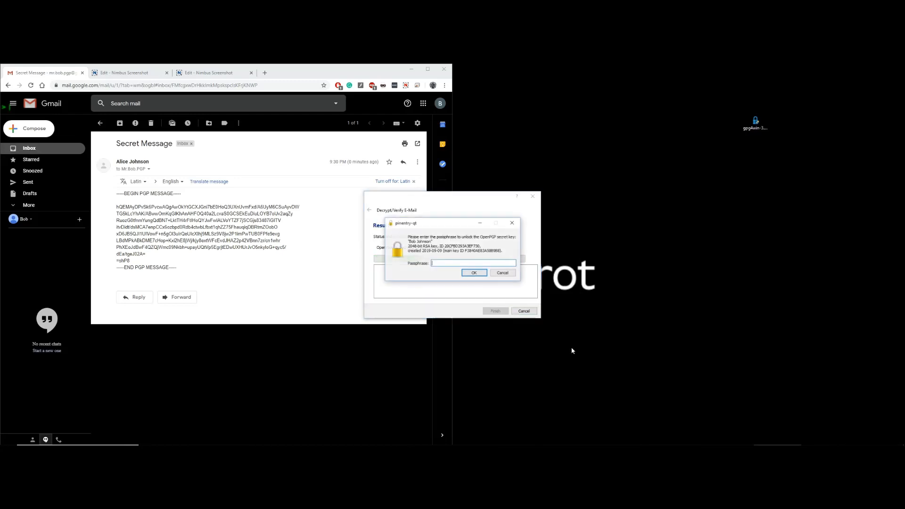
type("•••••••")
key("Return")
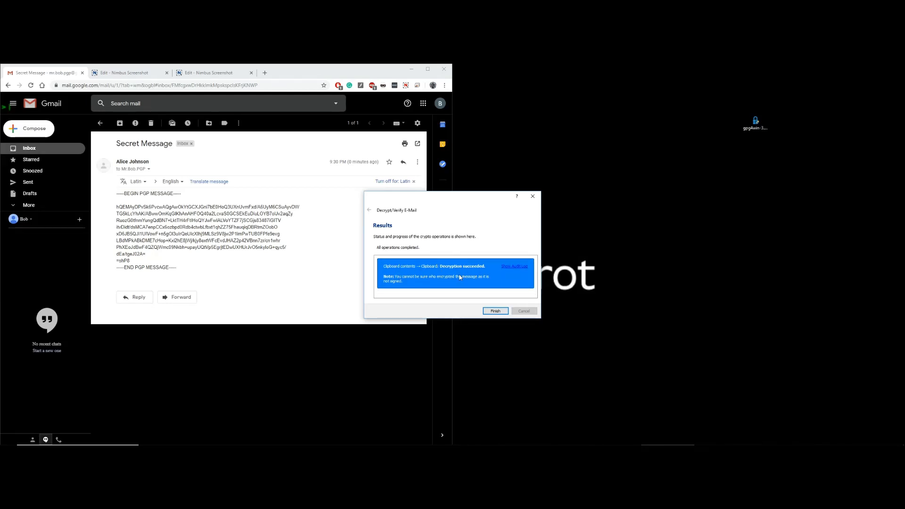
left_click(500, 311)
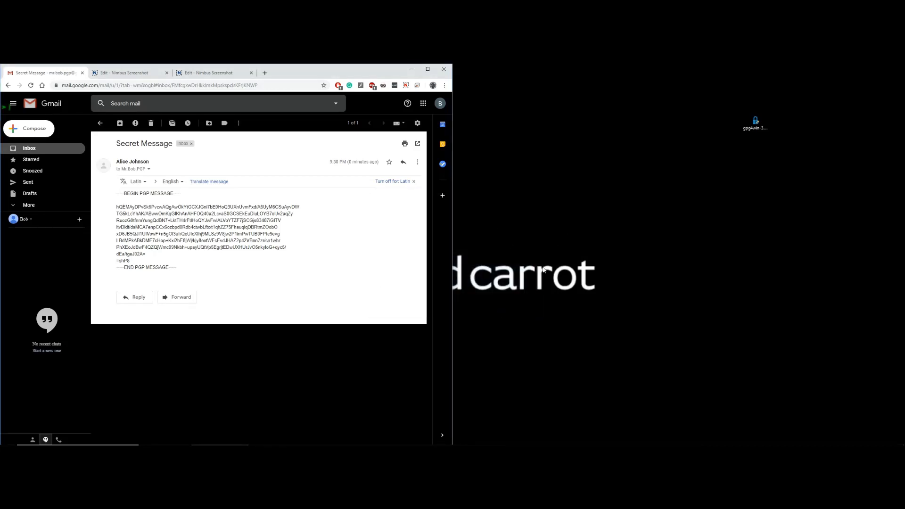
Paste the decrypted text into the blank Notepad window so it shows 'i like queso'
mouse_move(716, 441)
left_click(745, 438)
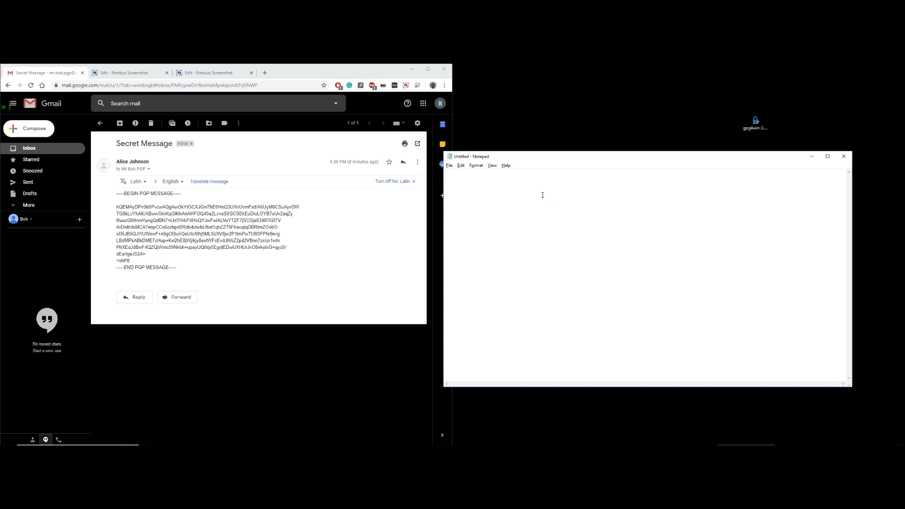
right_click(542, 195)
left_click(491, 182)
key("ctrl+v")
left_click_drag(538, 188, 441, 184)
left_click(513, 299)
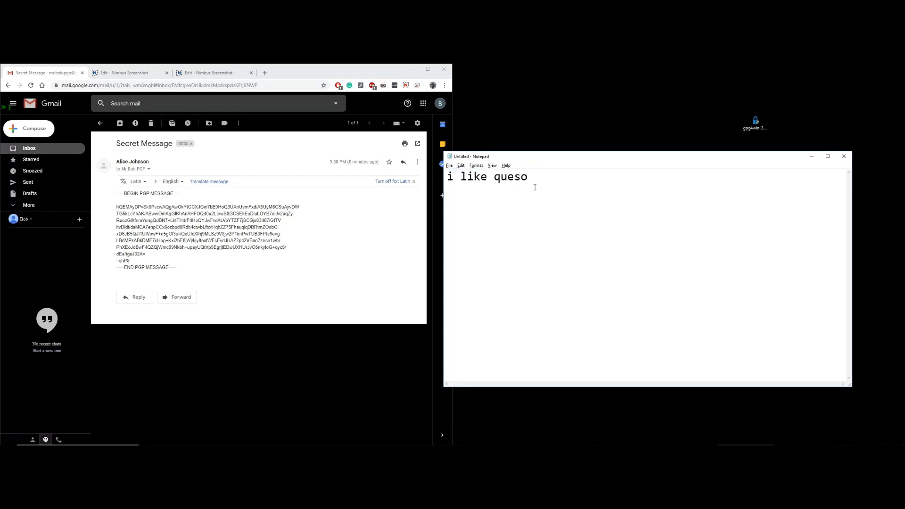